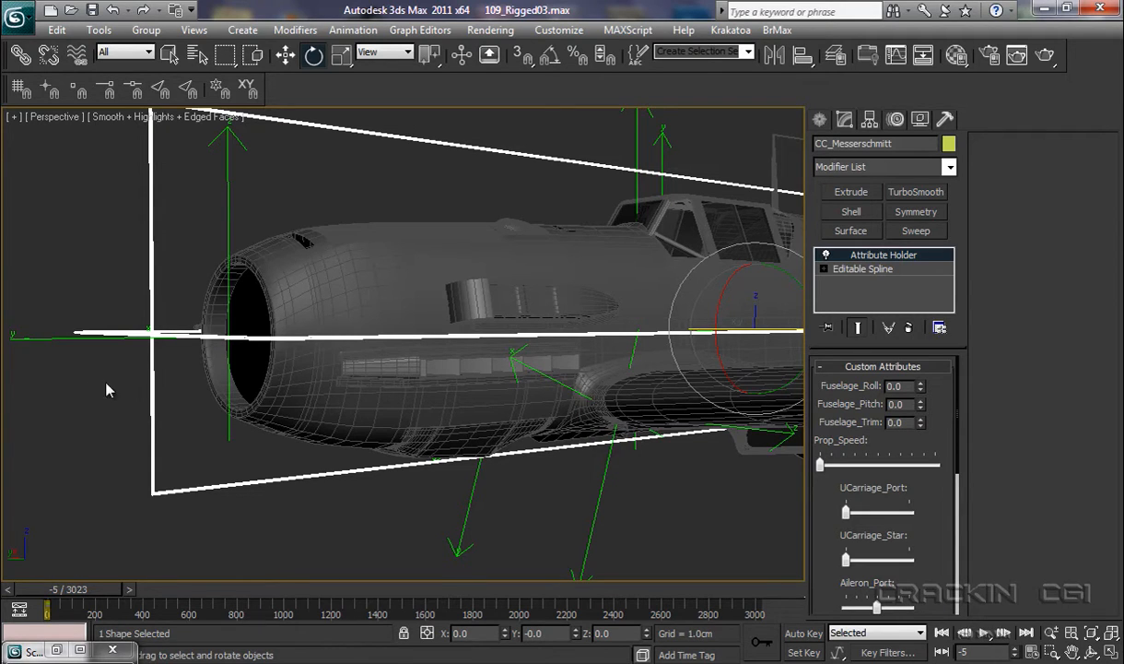
# - Select the PtCnt_Prop helper at the nose and, with angle snap enabled, rotate it 90 degrees about Z
pyautogui.click(229, 430)
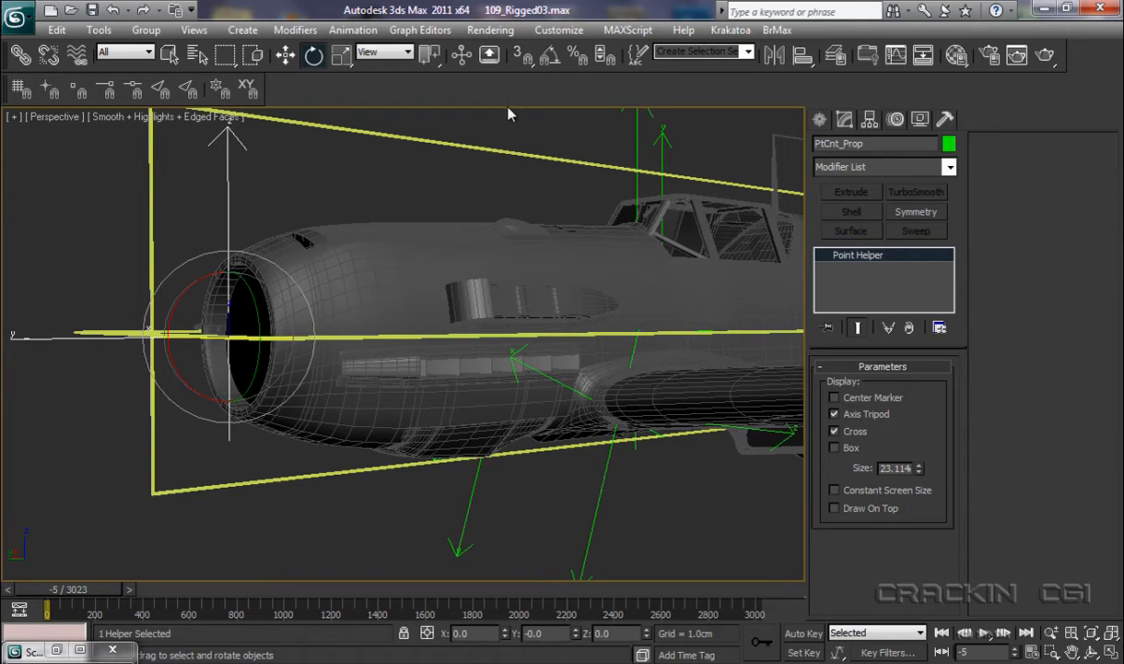
pyautogui.click(550, 57)
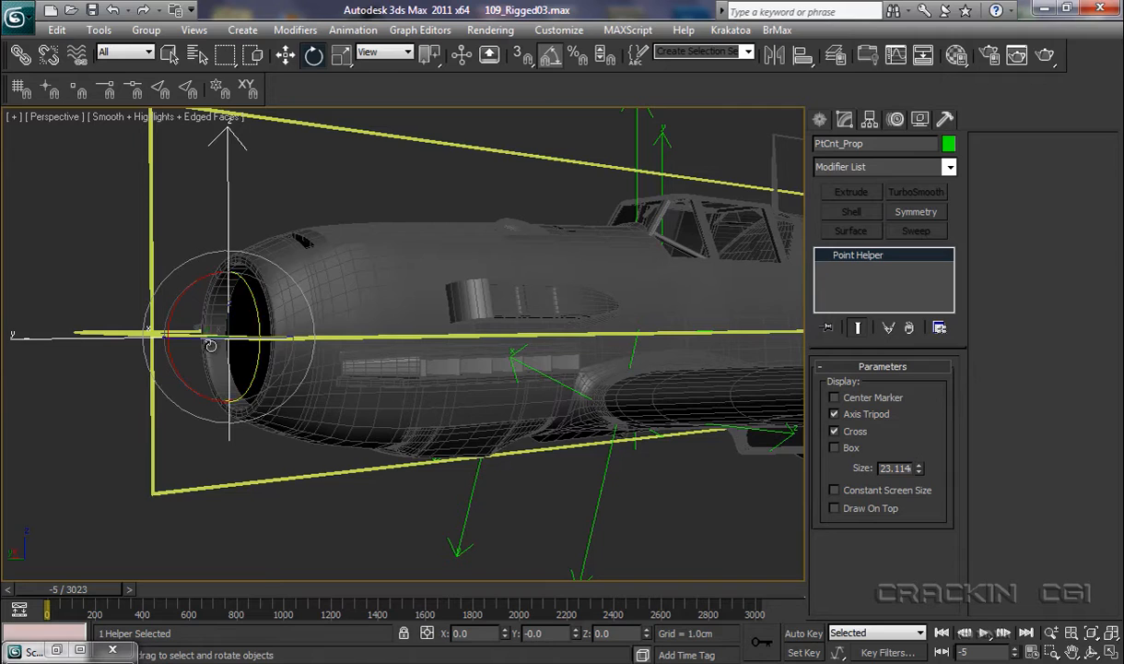
pyautogui.moveTo(201, 337); pyautogui.dragTo(277, 343)
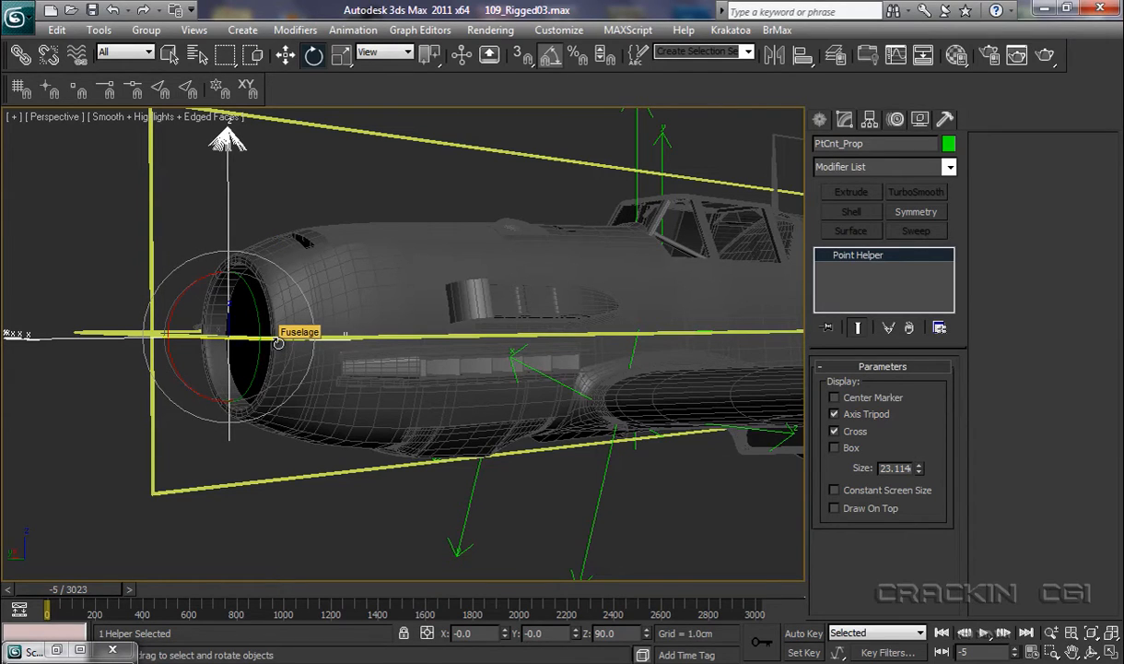
# - Lock the Z Rotation and Y Rotation tracks of the PtCnt_Prop helper in the Curve Editor
pyautogui.press('t')
pyautogui.press('z')
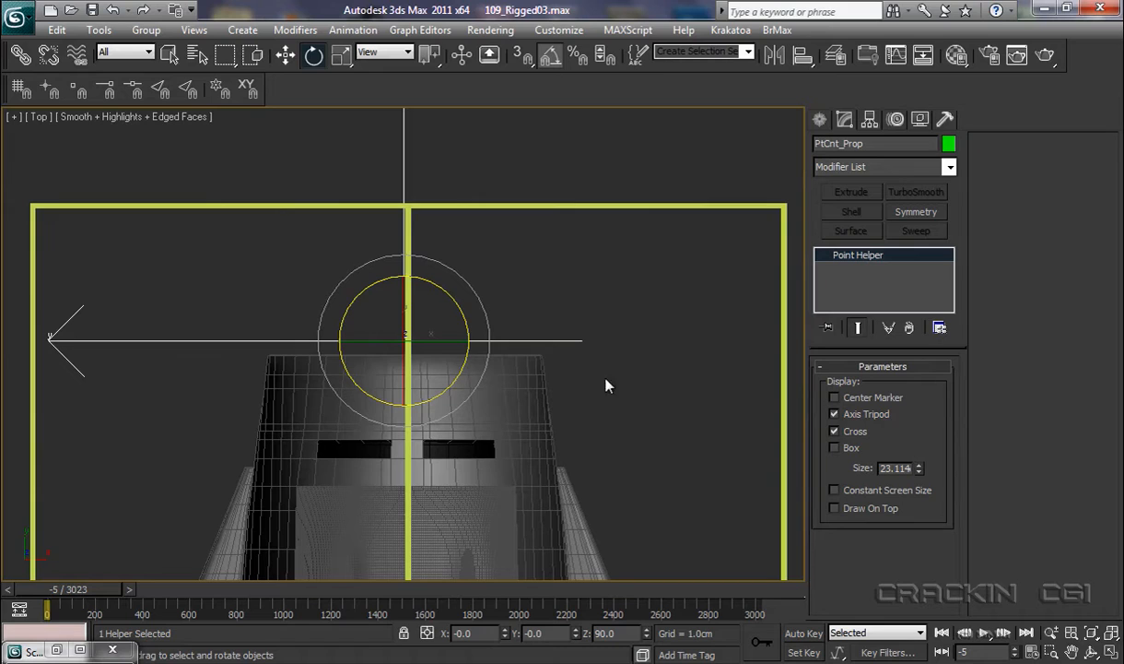
pyautogui.moveTo(605, 382); pyautogui.dragTo(616, 467, button='middle')
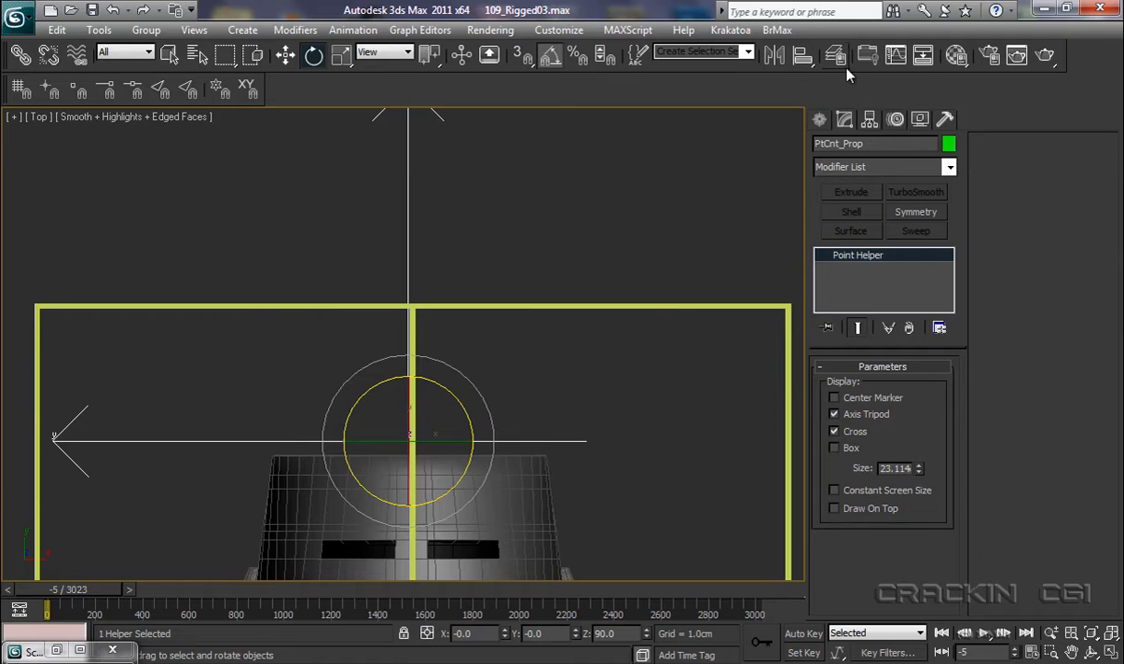
pyautogui.click(895, 55)
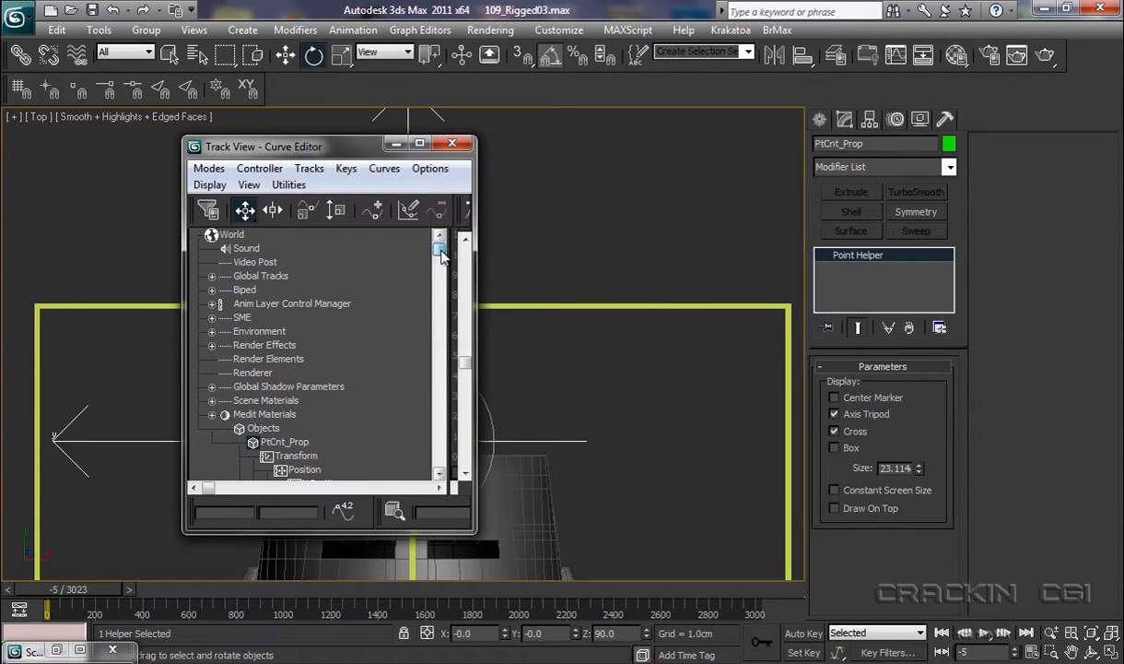
pyautogui.moveTo(439, 245); pyautogui.dragTo(440, 356)
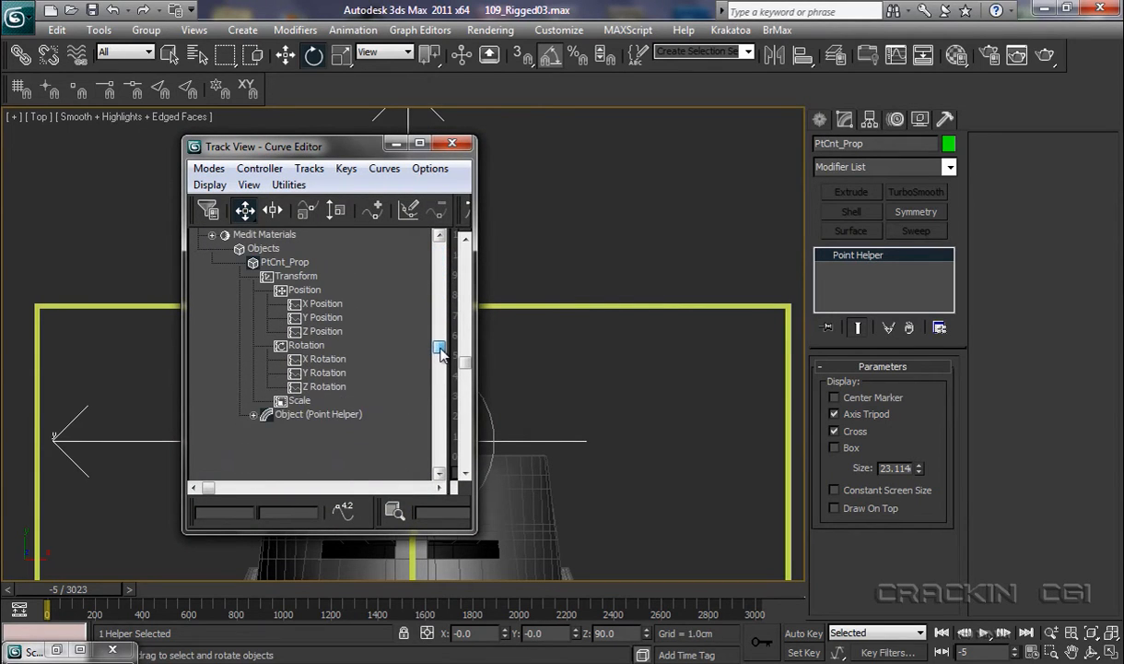
pyautogui.rightClick(315, 387)
pyautogui.click(293, 243)
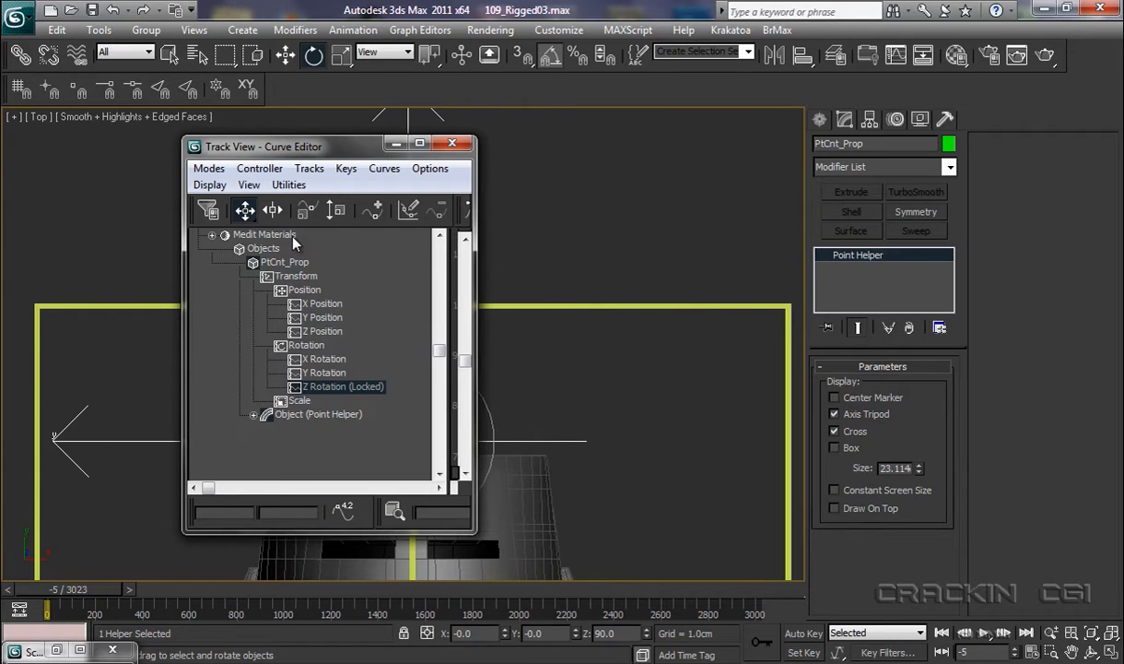
pyautogui.click(325, 372)
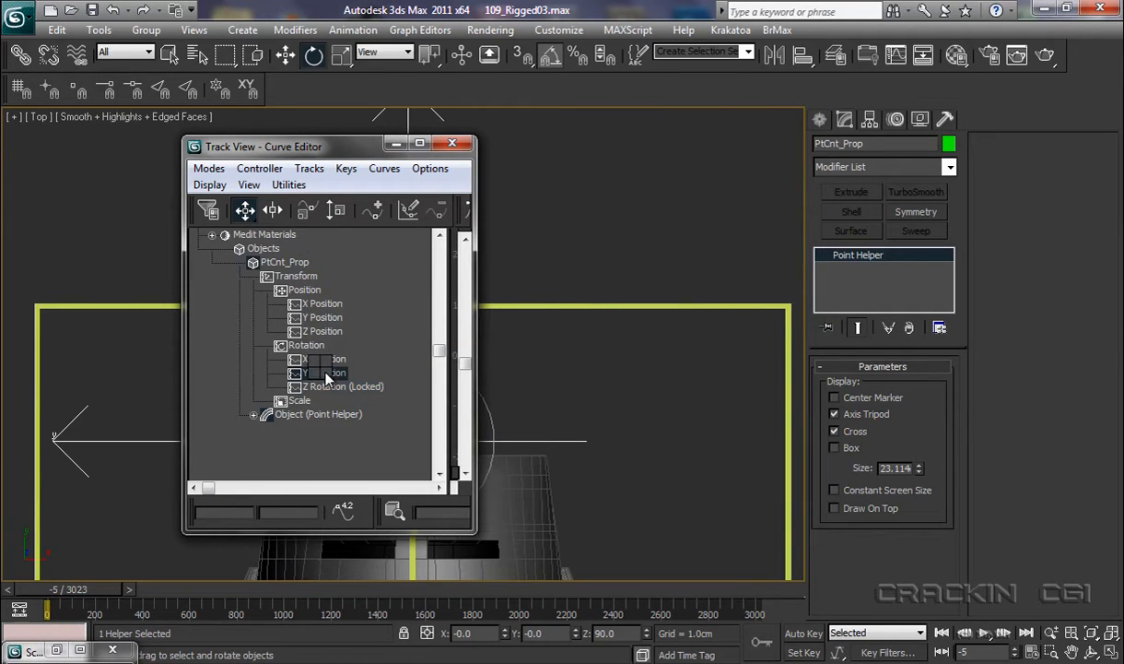
pyautogui.rightClick(324, 372)
pyautogui.click(267, 208)
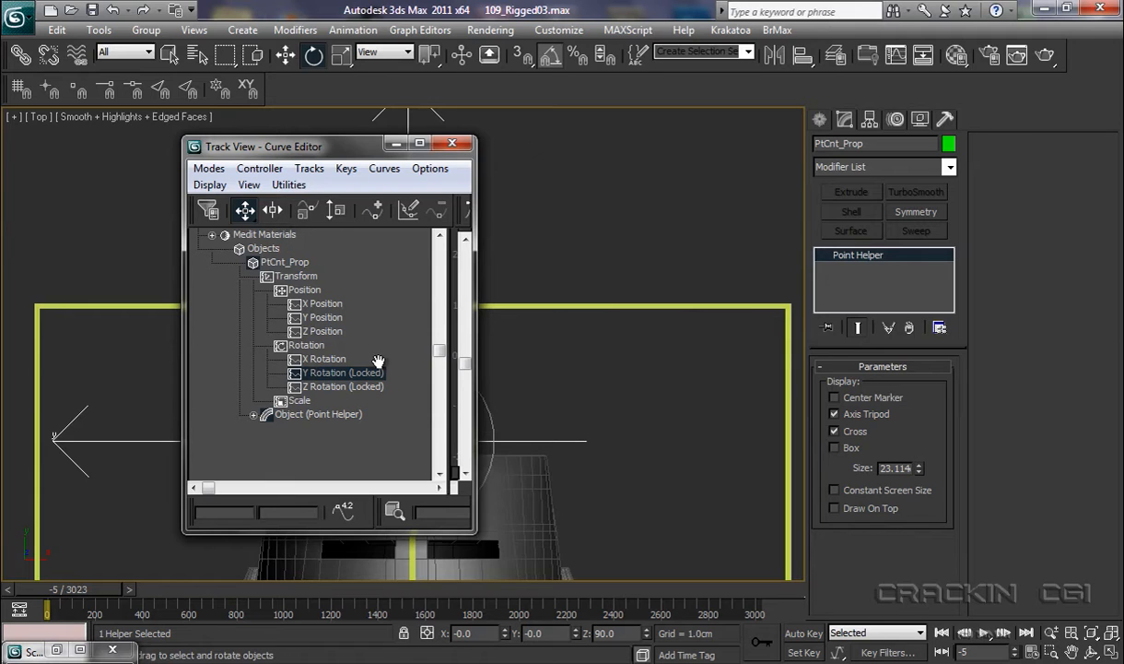
pyautogui.click(452, 145)
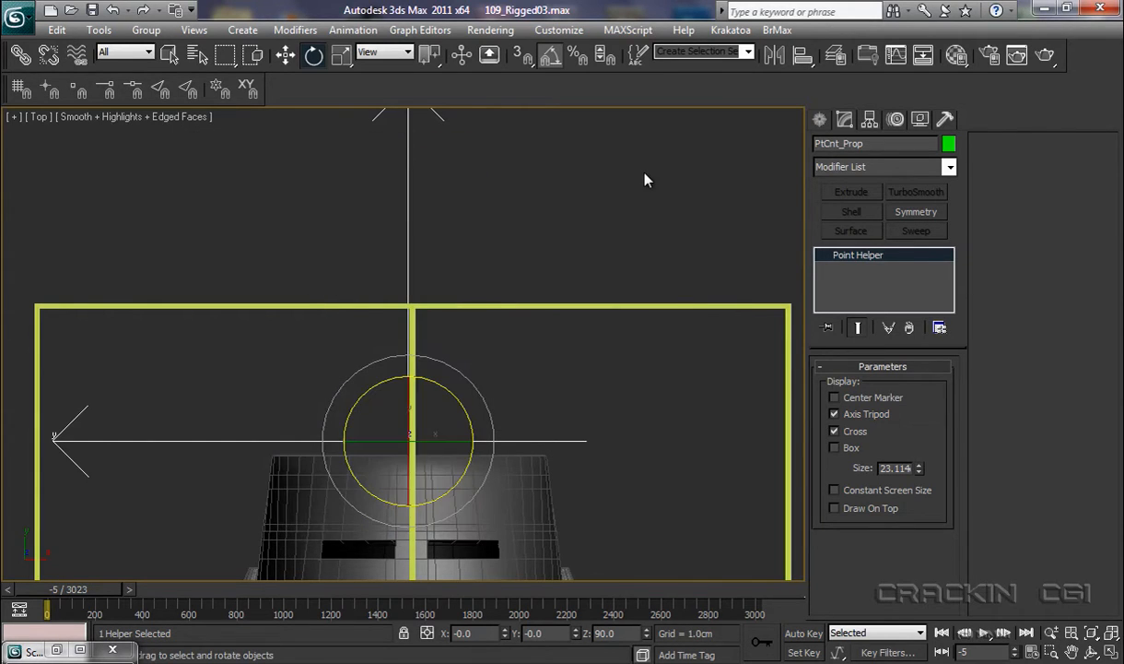
# - Unhide the Propeller layer in the layer manager
pyautogui.click(836, 55)
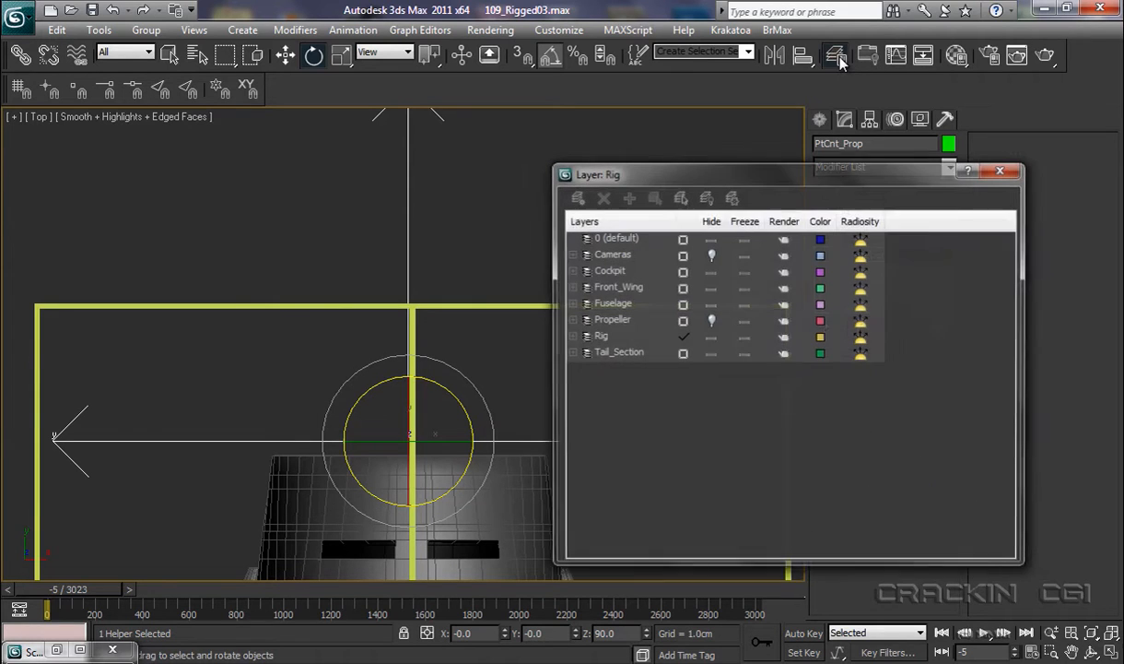
pyautogui.click(710, 321)
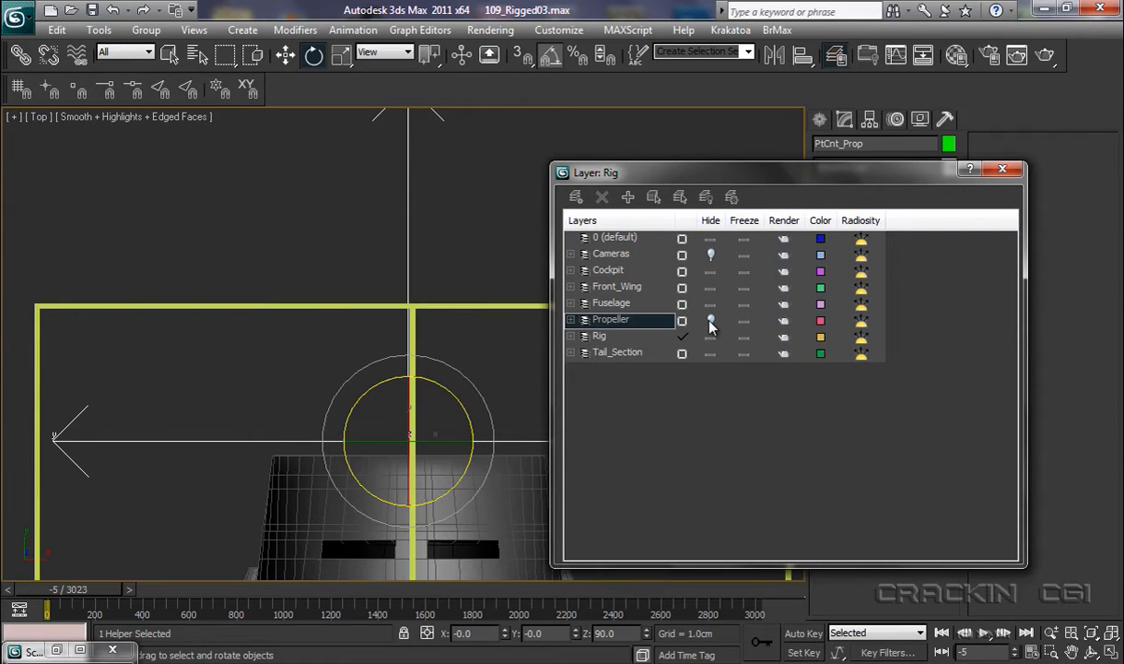
pyautogui.click(710, 321)
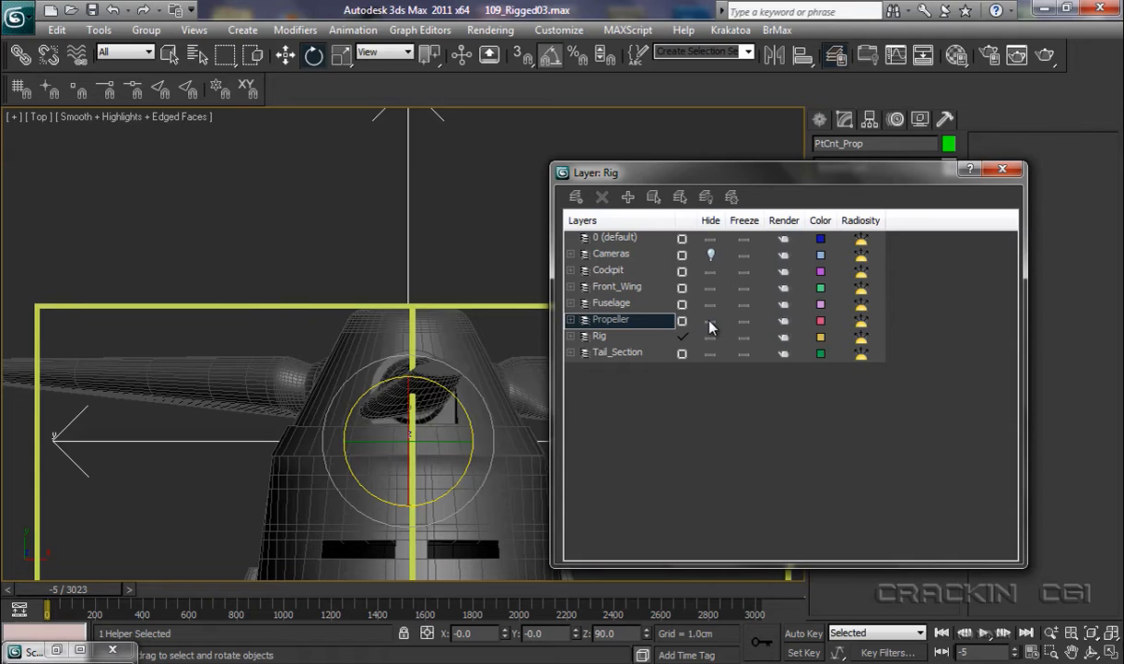
pyautogui.click(995, 172)
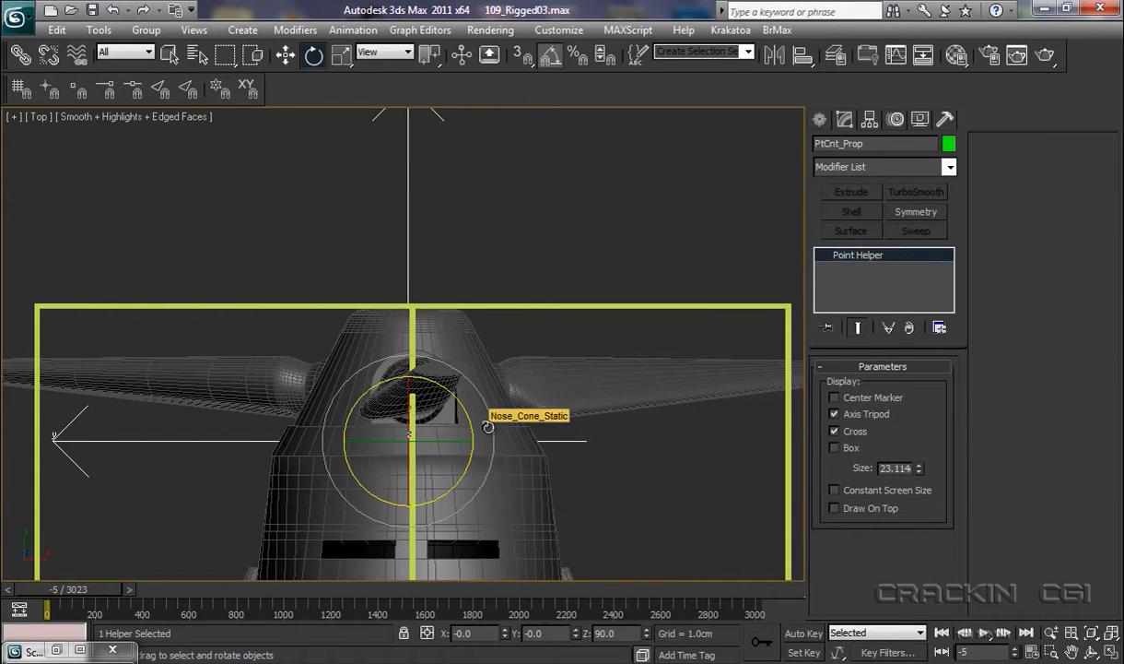
# - Link PtCnt_Prop to the Fuselage as its parent in the Schematic View
pyautogui.press('p')
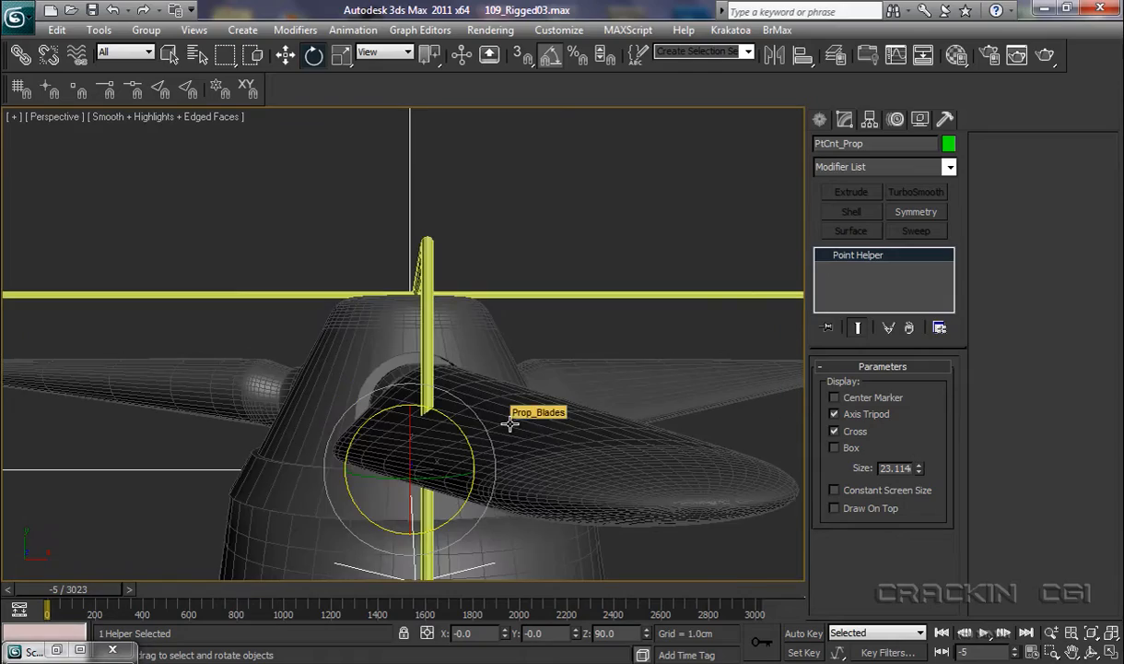
pyautogui.keyDown('alt'); pyautogui.moveTo(506, 426); pyautogui.dragTo(716, 273, button='middle'); pyautogui.keyUp('alt')
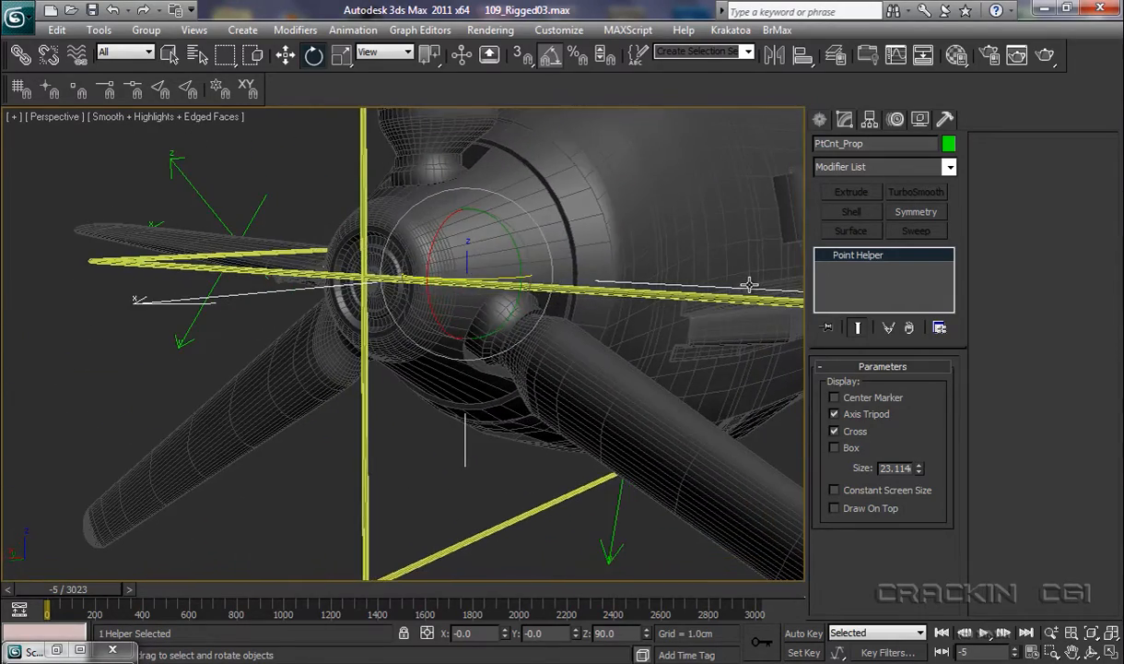
pyautogui.keyDown('alt'); pyautogui.moveTo(515, 372); pyautogui.dragTo(628, 357, button='middle'); pyautogui.keyUp('alt')
pyautogui.click(923, 54)
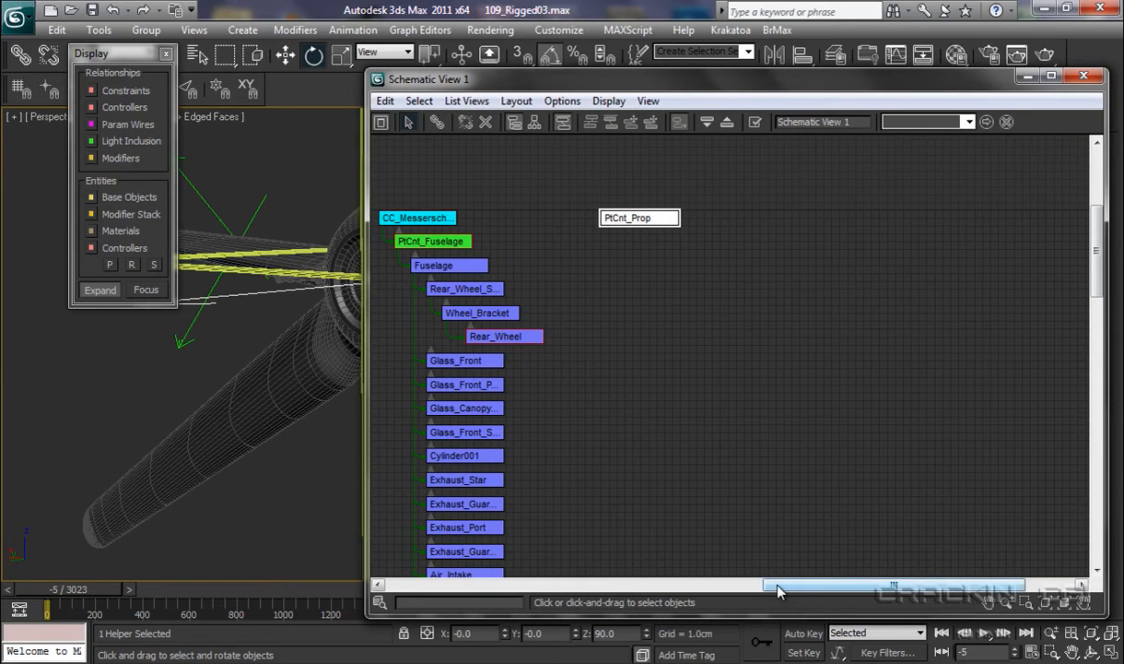
pyautogui.moveTo(770, 586); pyautogui.dragTo(696, 584)
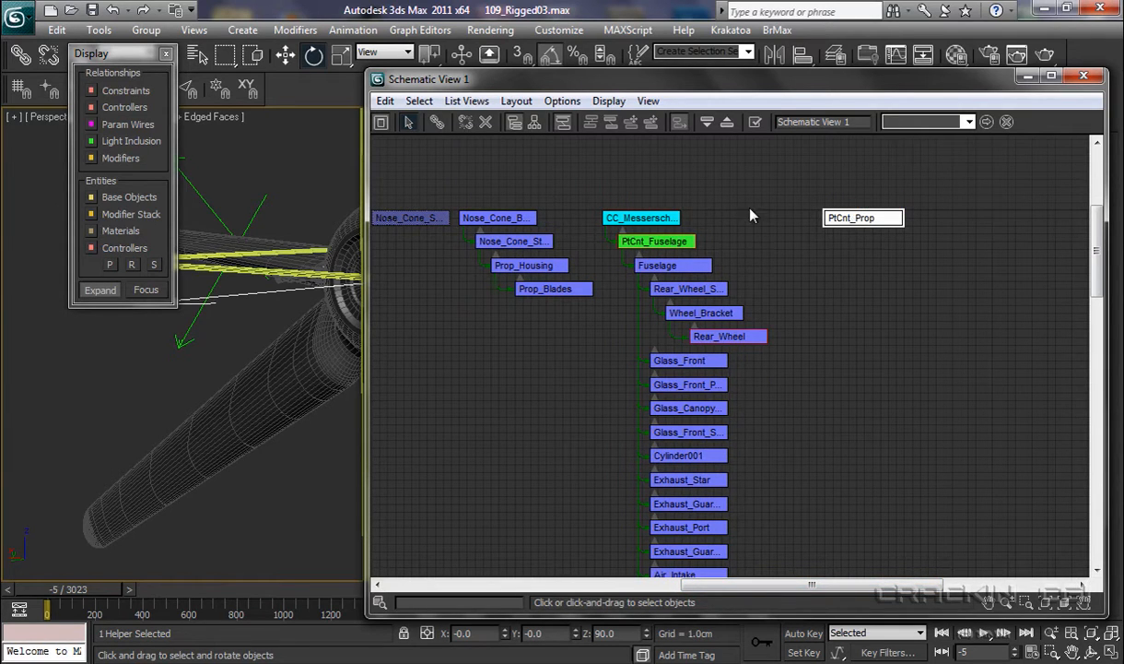
pyautogui.click(438, 121)
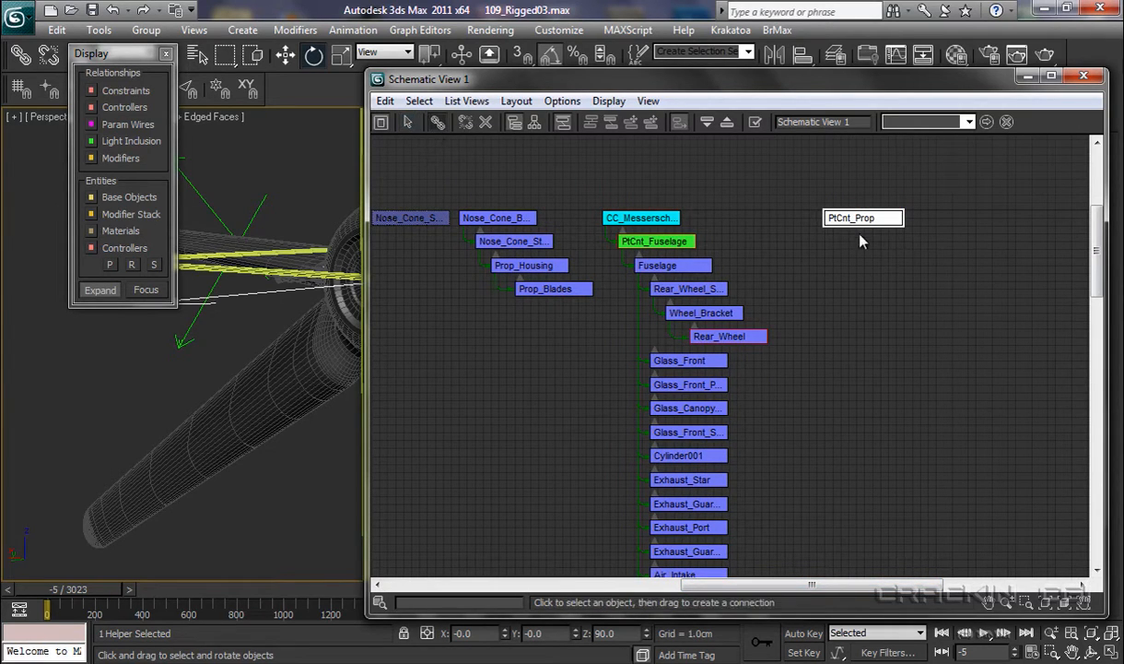
pyautogui.moveTo(848, 217); pyautogui.dragTo(672, 266)
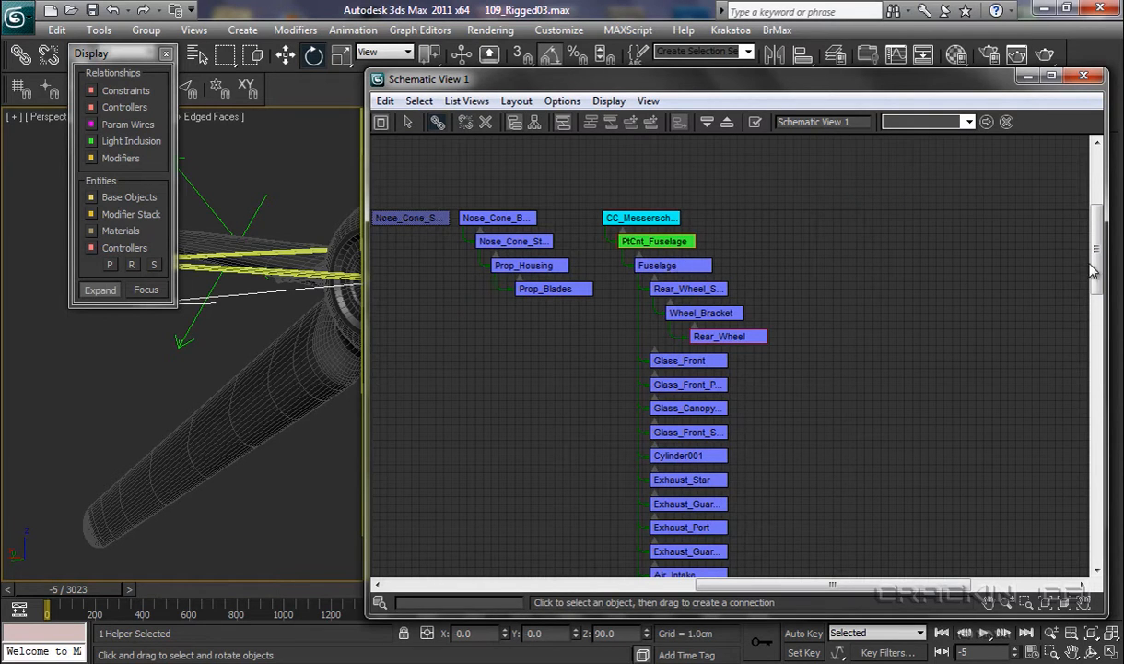
pyautogui.moveTo(1102, 266)
pyautogui.mouseDown()
pyautogui.moveTo(1106, 324)
pyautogui.moveTo(1105, 266)
pyautogui.mouseUp()
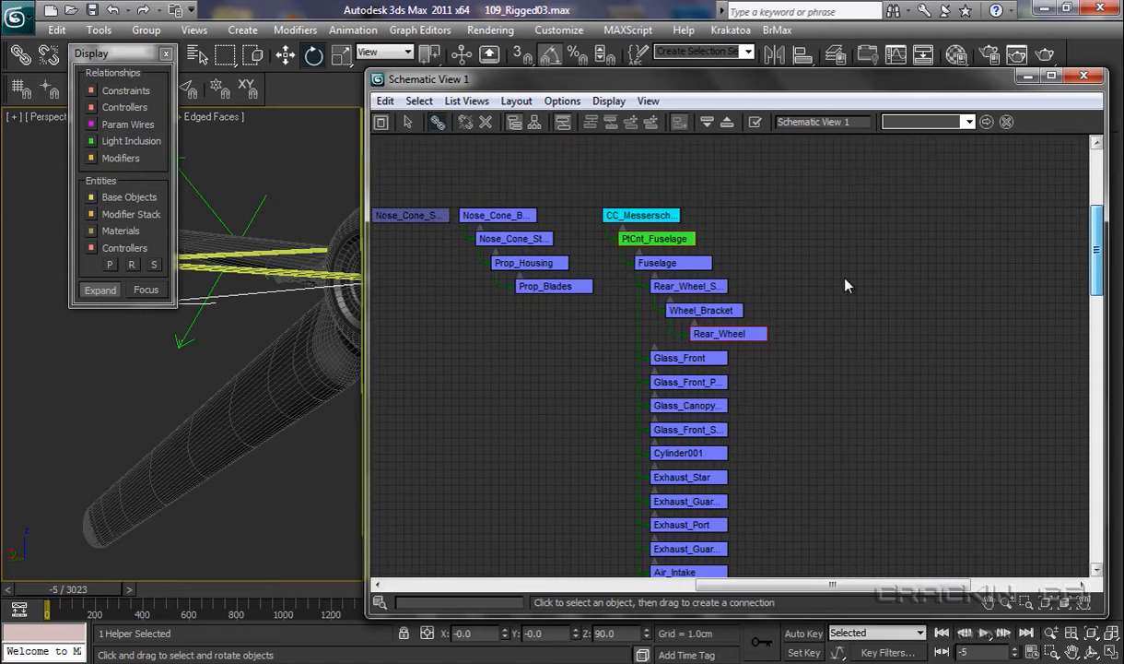
# - Link the top Nose_Cone_B... node of the propeller hierarchy to PtCnt_Prop and close the Schematic View
pyautogui.click(504, 214)
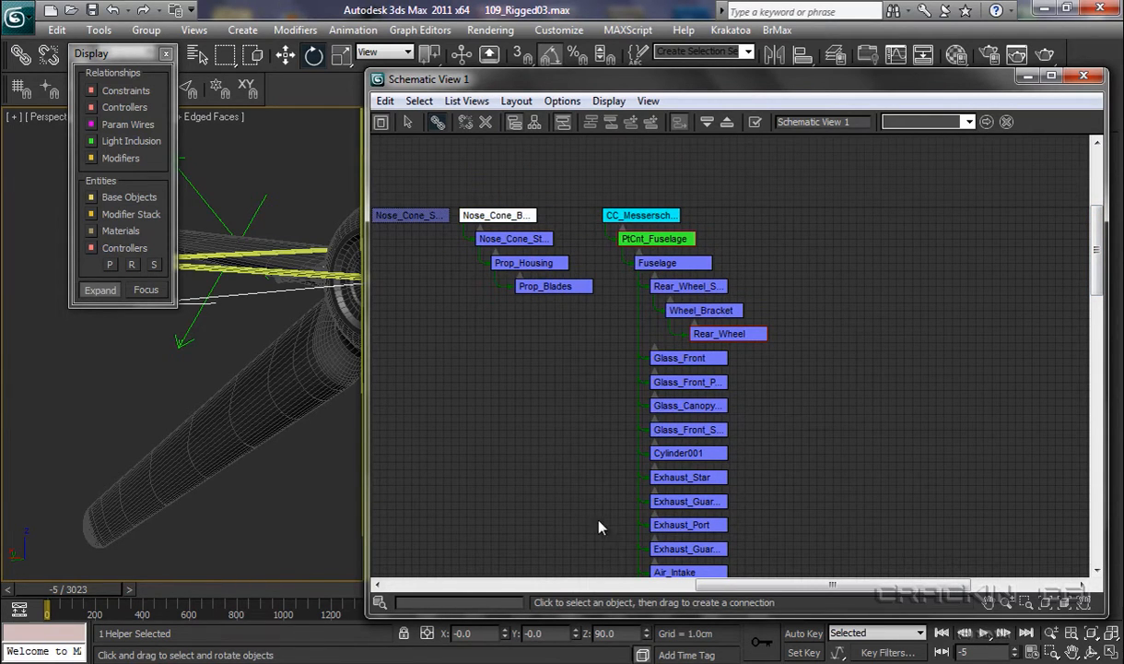
pyautogui.moveTo(616, 625); pyautogui.dragTo(682, 383)
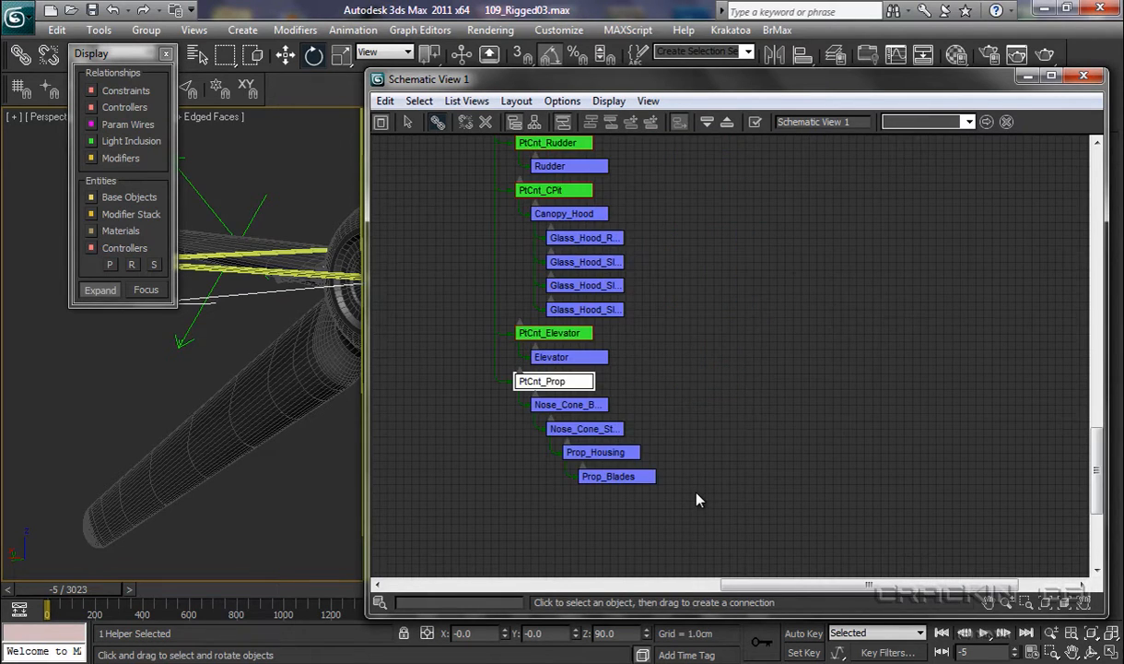
pyautogui.click(1084, 75)
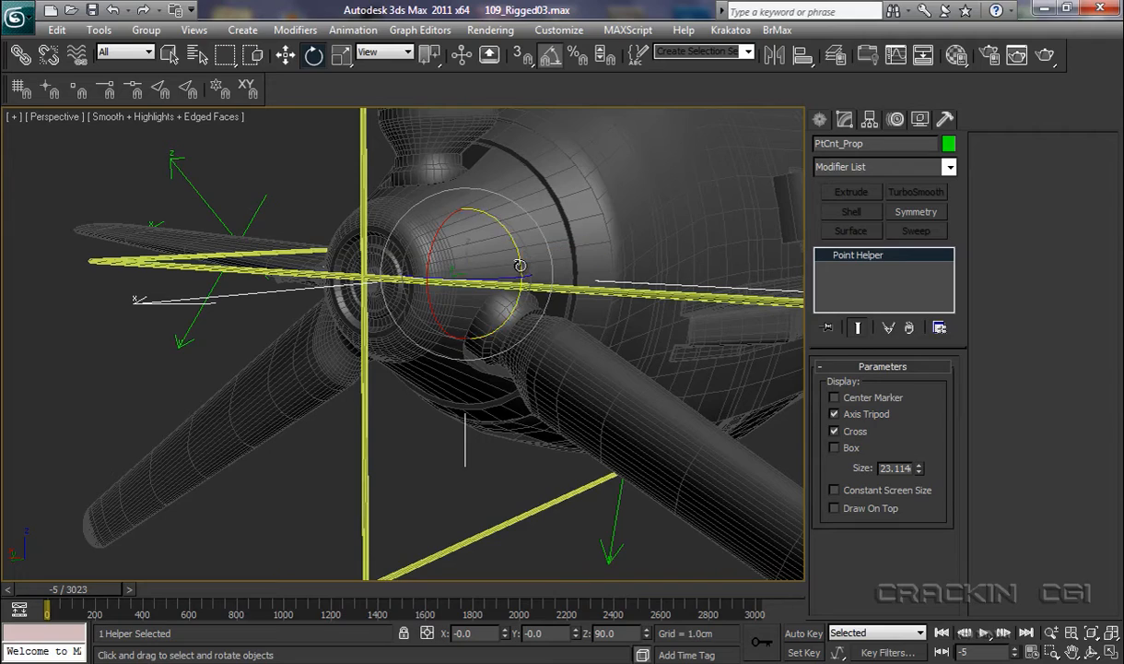
# - Test the propeller linkage by rotating PtCnt_Prop 35 degrees about X, and undo the rotation
pyautogui.moveTo(520, 263); pyautogui.dragTo(527, 231)
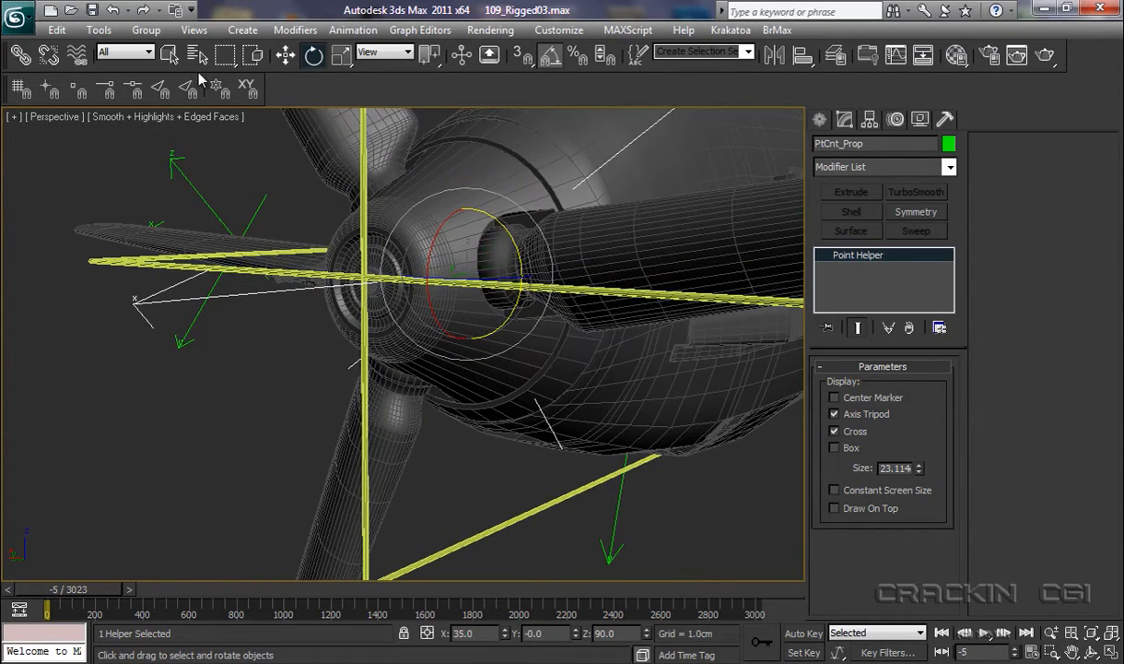
pyautogui.click(112, 10)
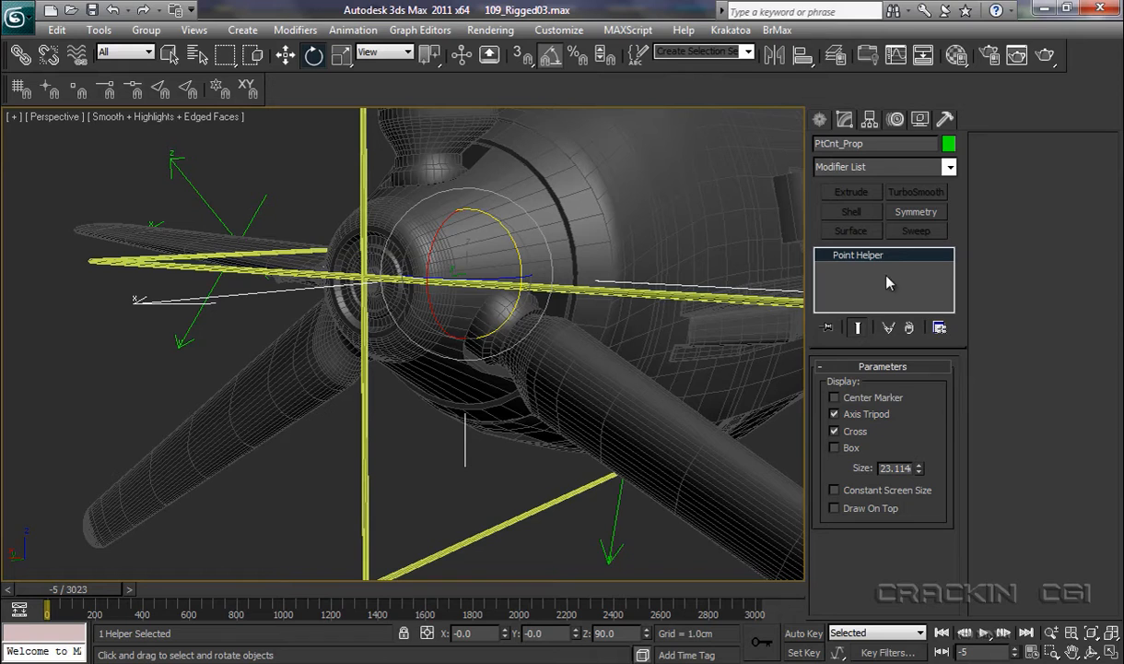
# - Assign a Float Expression controller to the X Rotation track of PtCnt_Prop
pyautogui.click(896, 121)
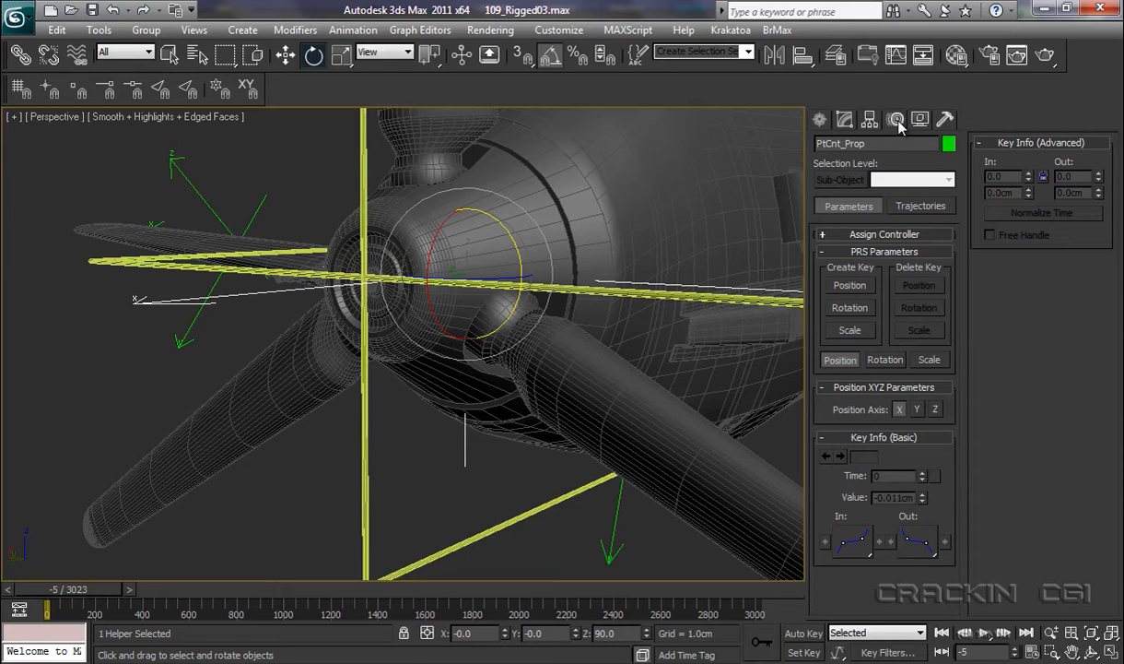
pyautogui.click(880, 235)
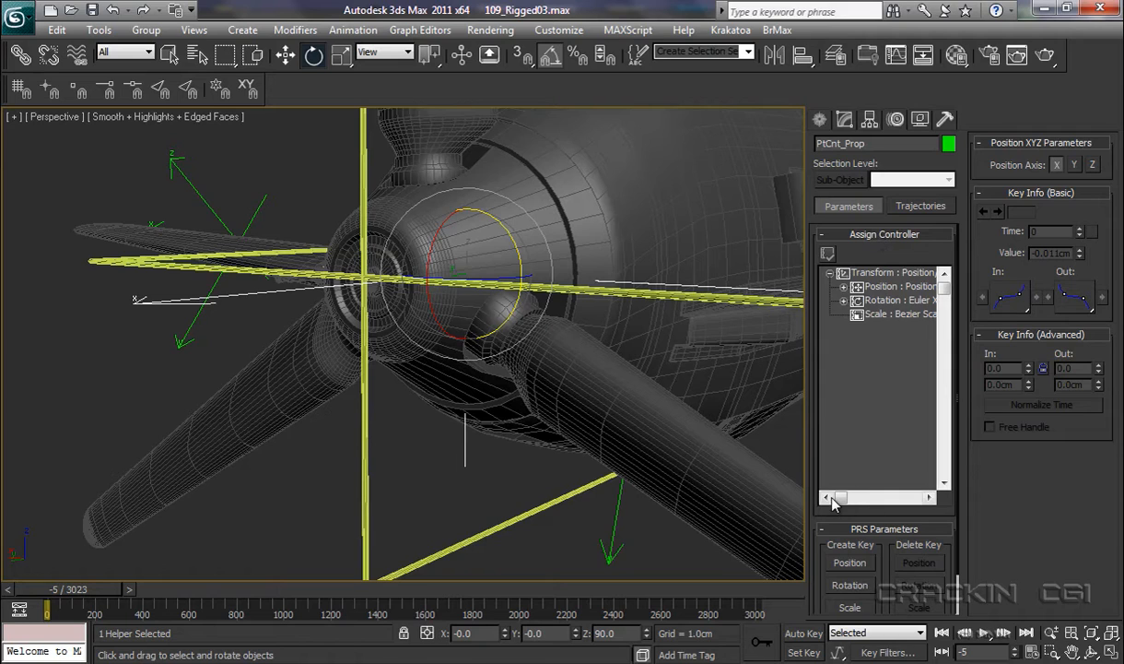
pyautogui.moveTo(840, 499)
pyautogui.mouseDown()
pyautogui.moveTo(856, 499)
pyautogui.moveTo(841, 499)
pyautogui.mouseUp()
pyautogui.moveTo(836, 497); pyautogui.dragTo(861, 502)
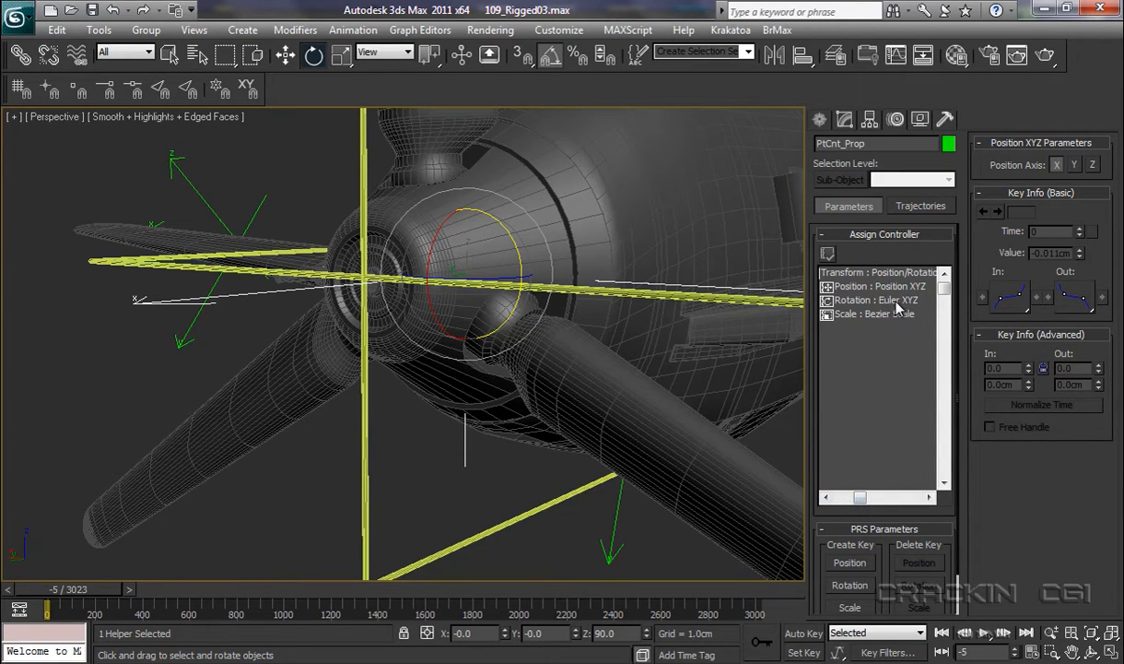
pyautogui.moveTo(861, 498); pyautogui.dragTo(846, 499)
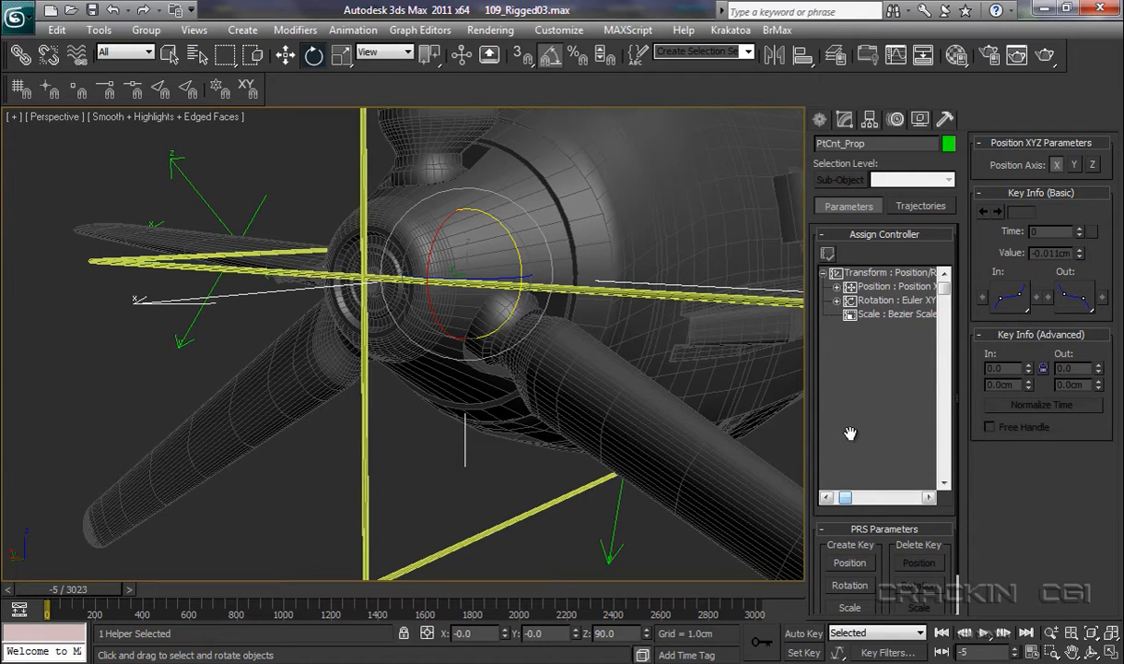
pyautogui.click(832, 303)
pyautogui.click(830, 301)
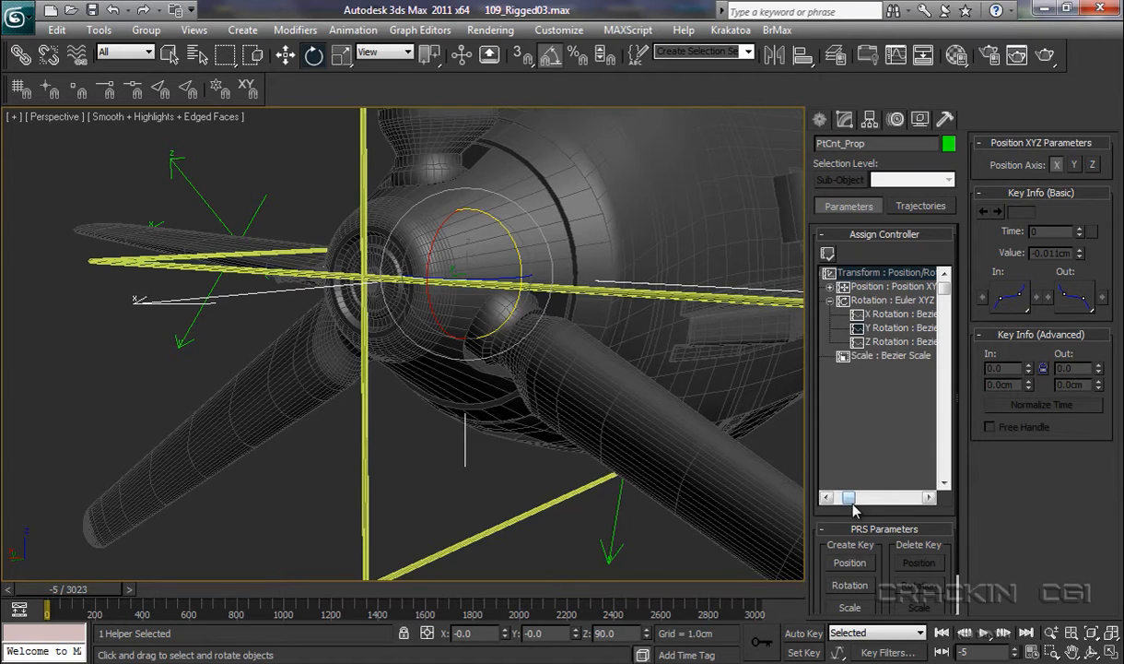
pyautogui.moveTo(846, 498); pyautogui.dragTo(862, 501)
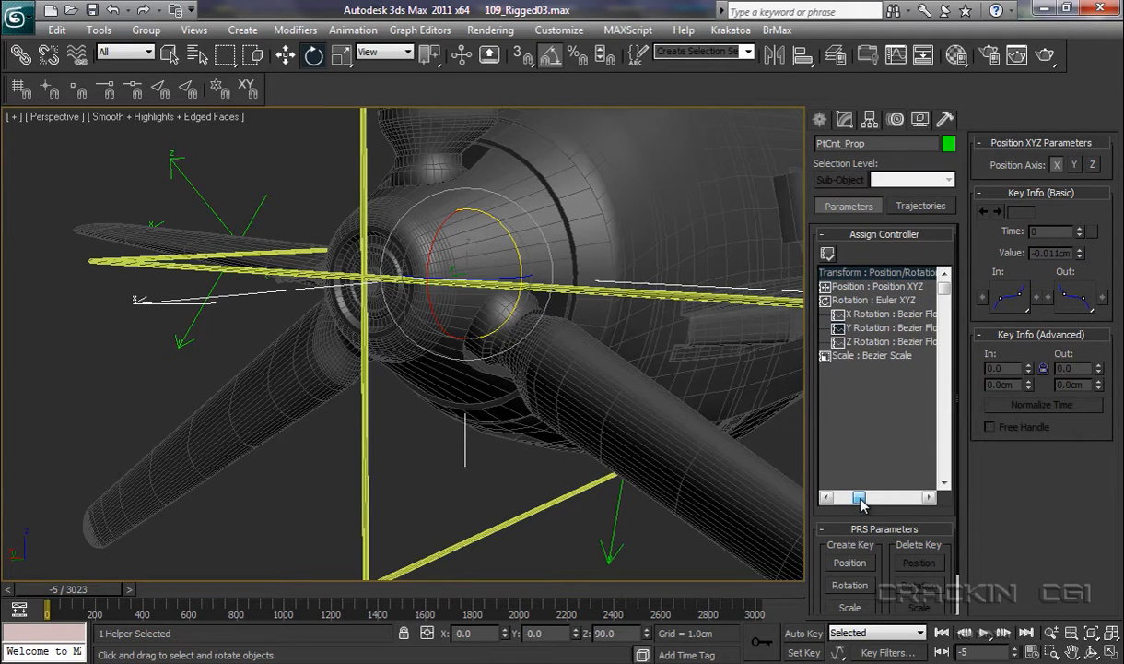
pyautogui.click(871, 315)
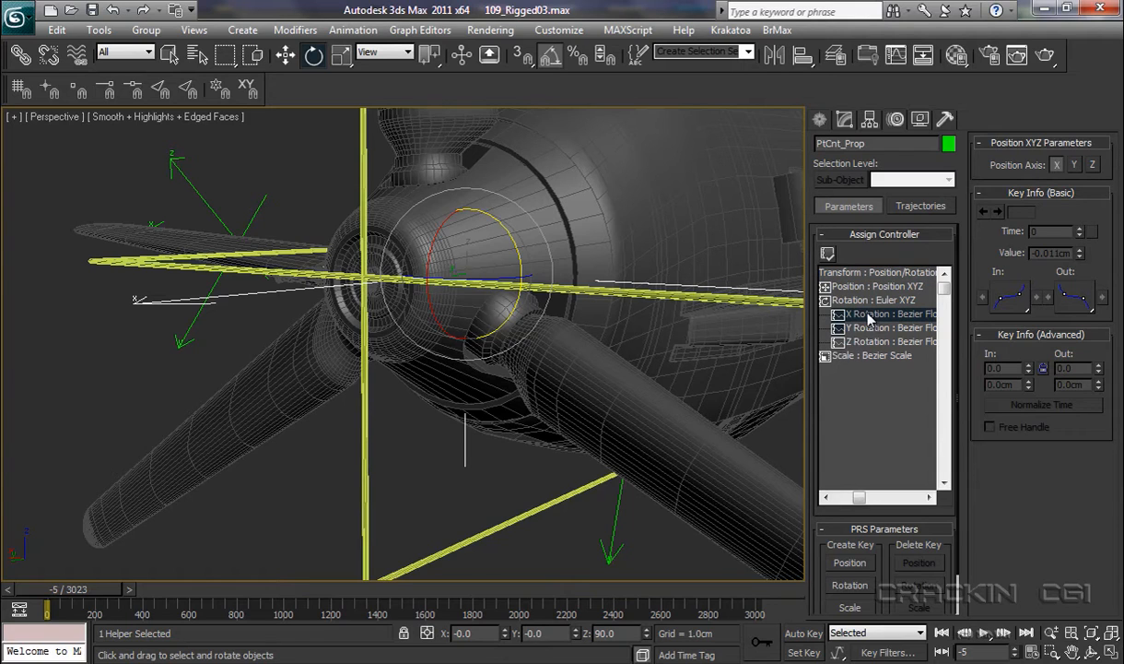
pyautogui.click(828, 254)
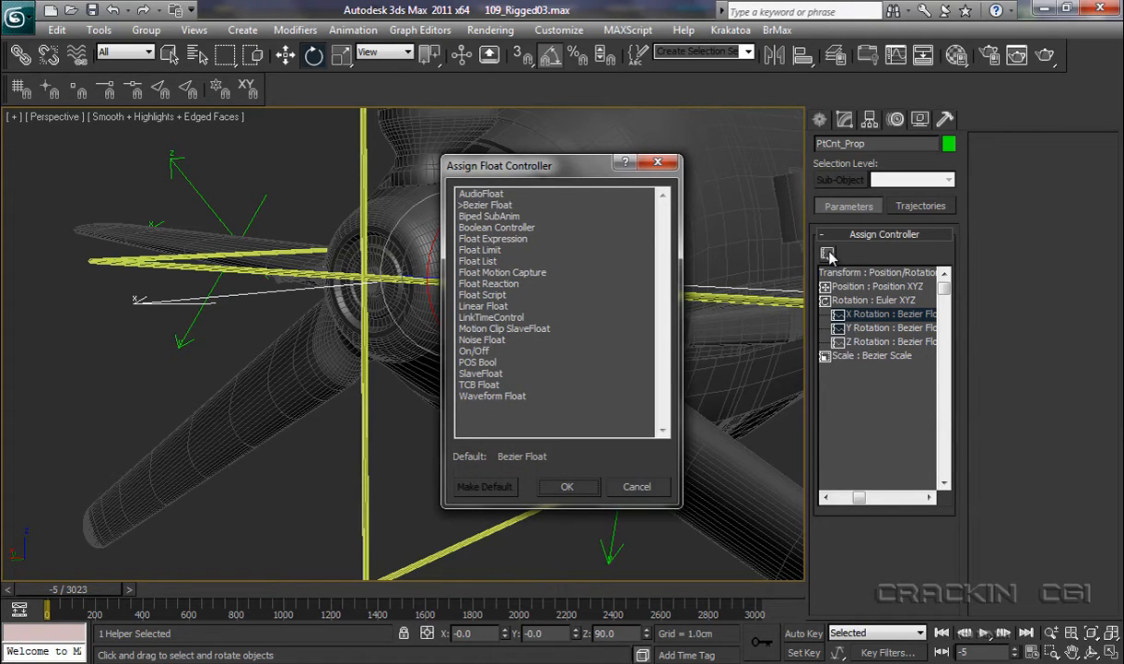
pyautogui.click(486, 240)
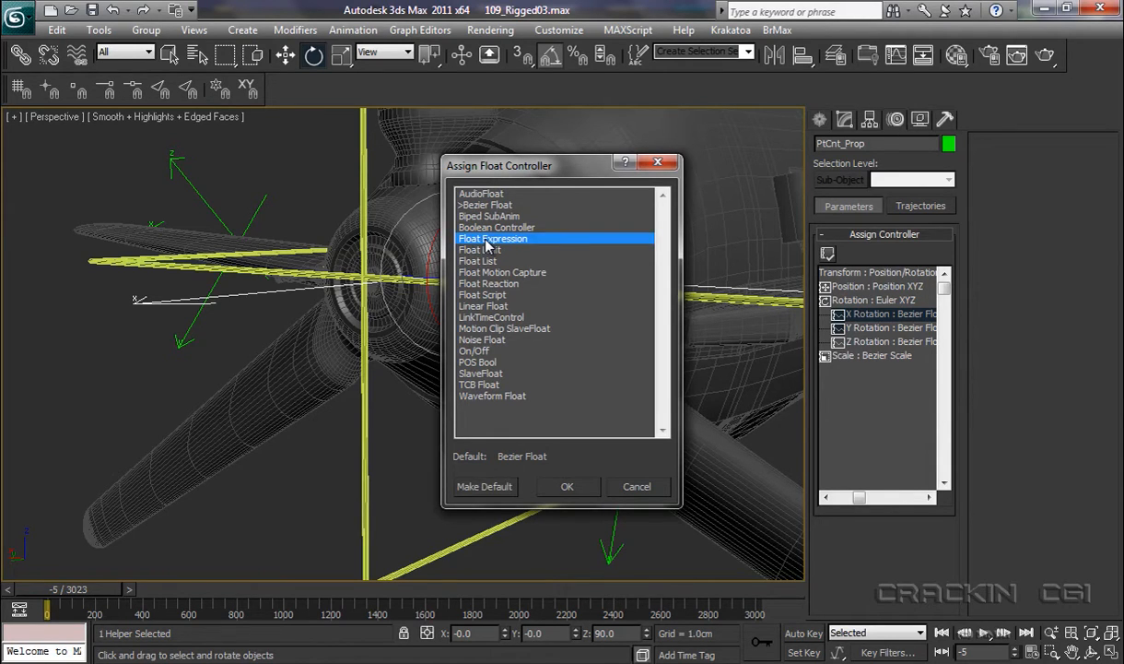
pyautogui.click(556, 486)
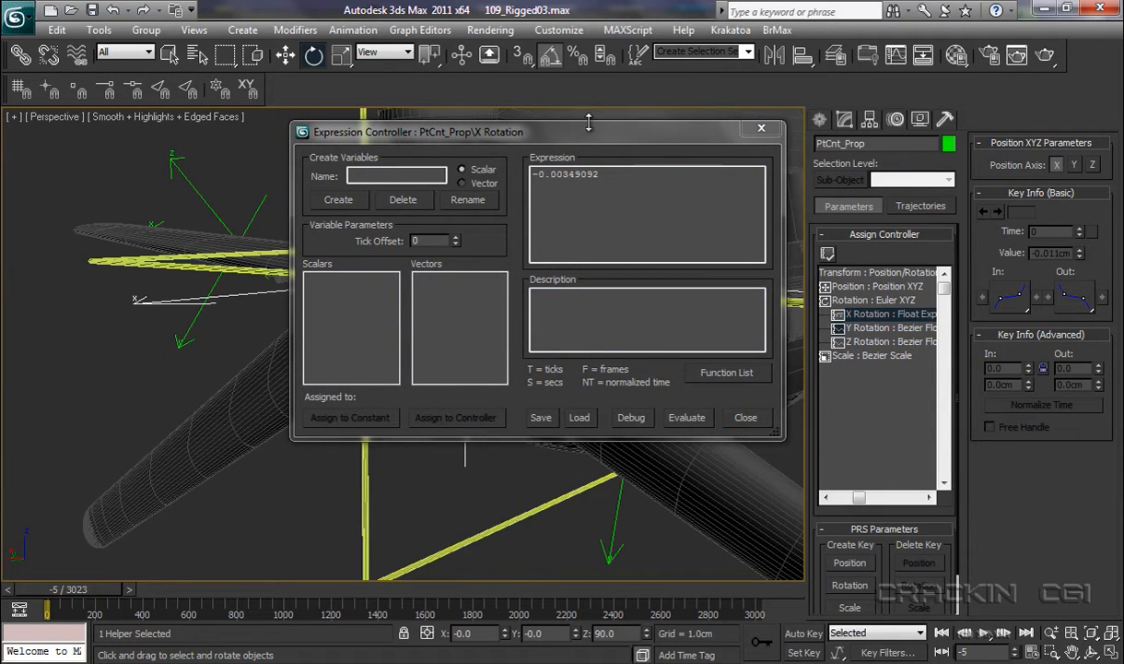
# - Create a scalar variable named Prop_Speed in the X Rotation expression controller
pyautogui.moveTo(583, 136); pyautogui.dragTo(531, 166)
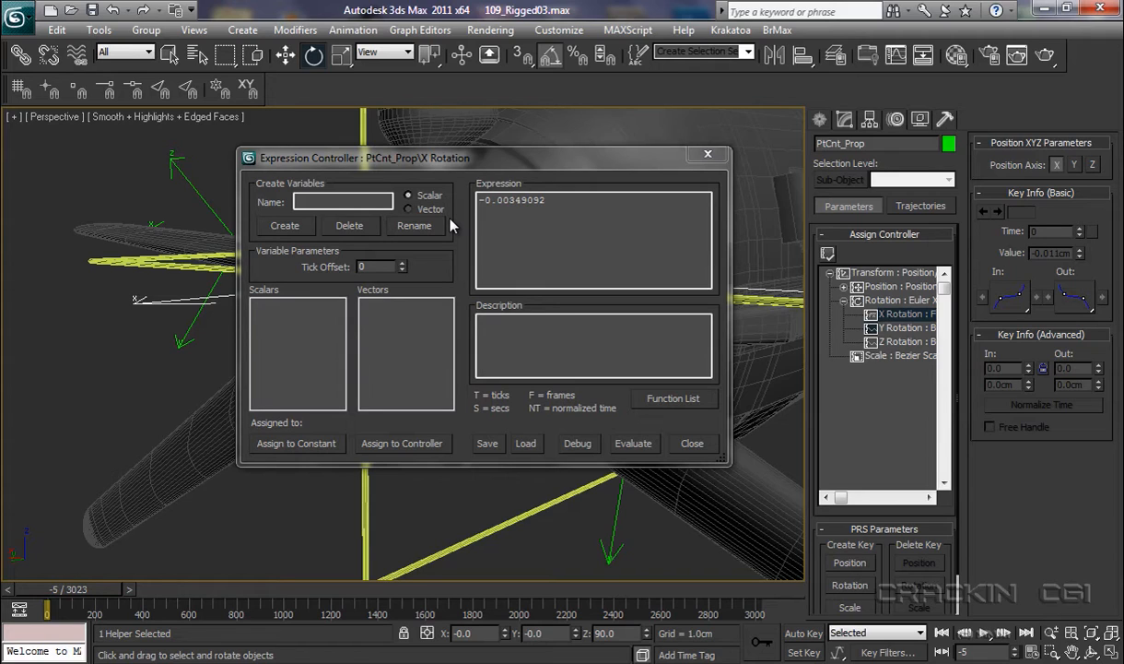
pyautogui.click(309, 200)
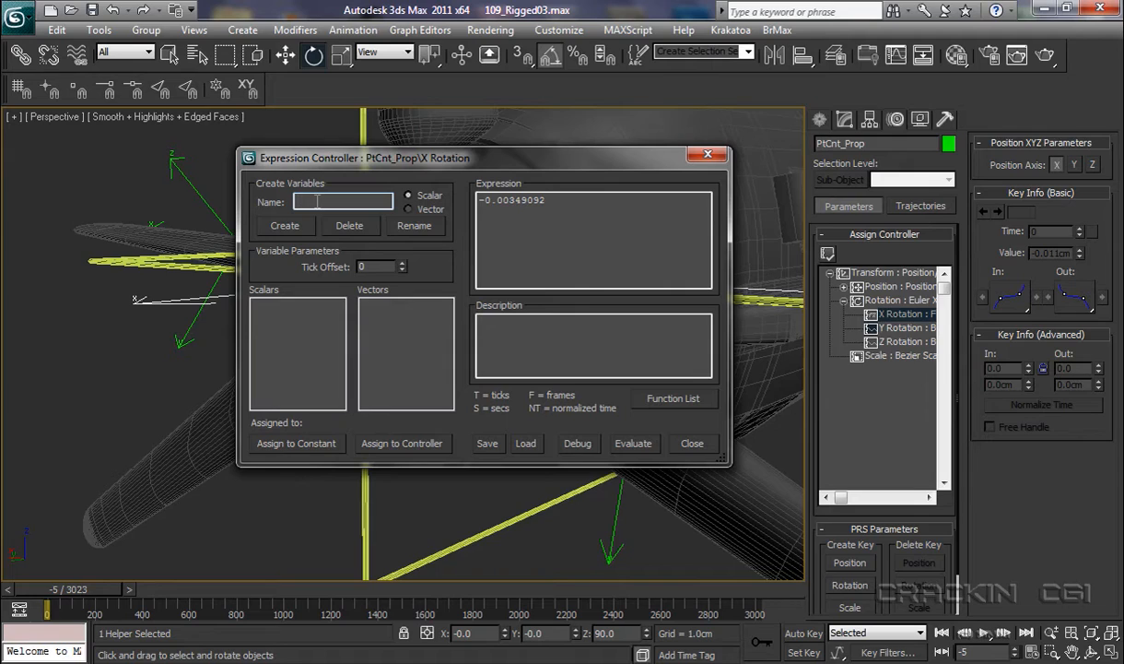
pyautogui.write('Prop_Speed')
pyautogui.click(294, 227)
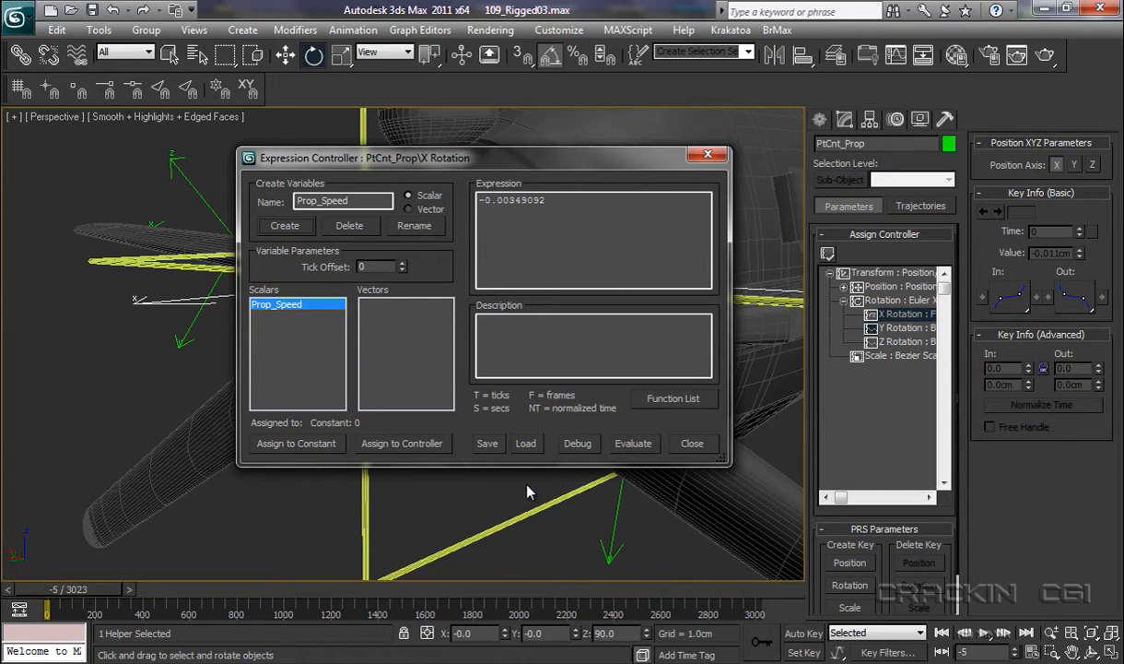
# - Replace the X Rotation expression with the seconds variable S
pyautogui.click(1034, 654)
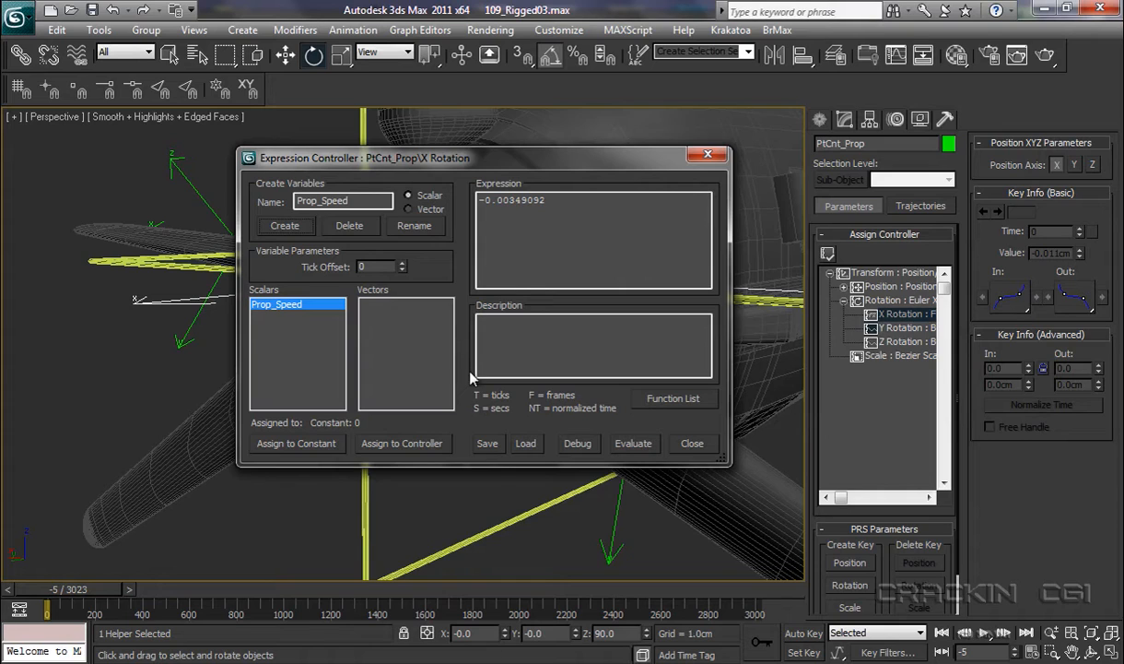
pyautogui.moveTo(546, 200); pyautogui.dragTo(452, 193)
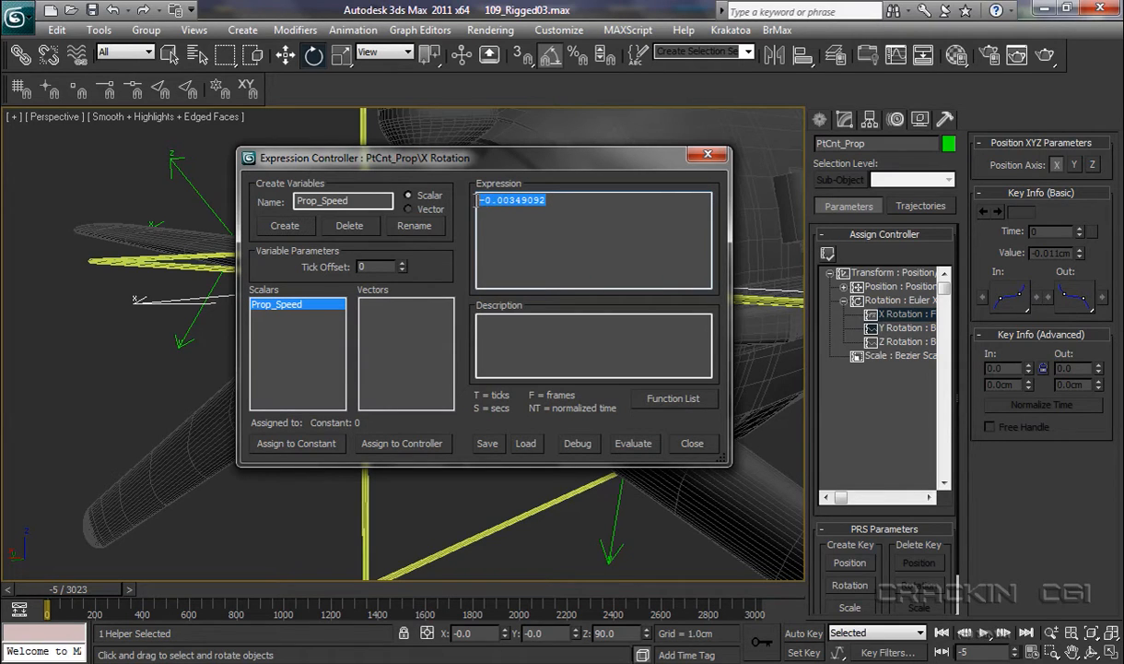
pyautogui.write('s')
pyautogui.moveTo(470, 199); pyautogui.dragTo(478, 211)
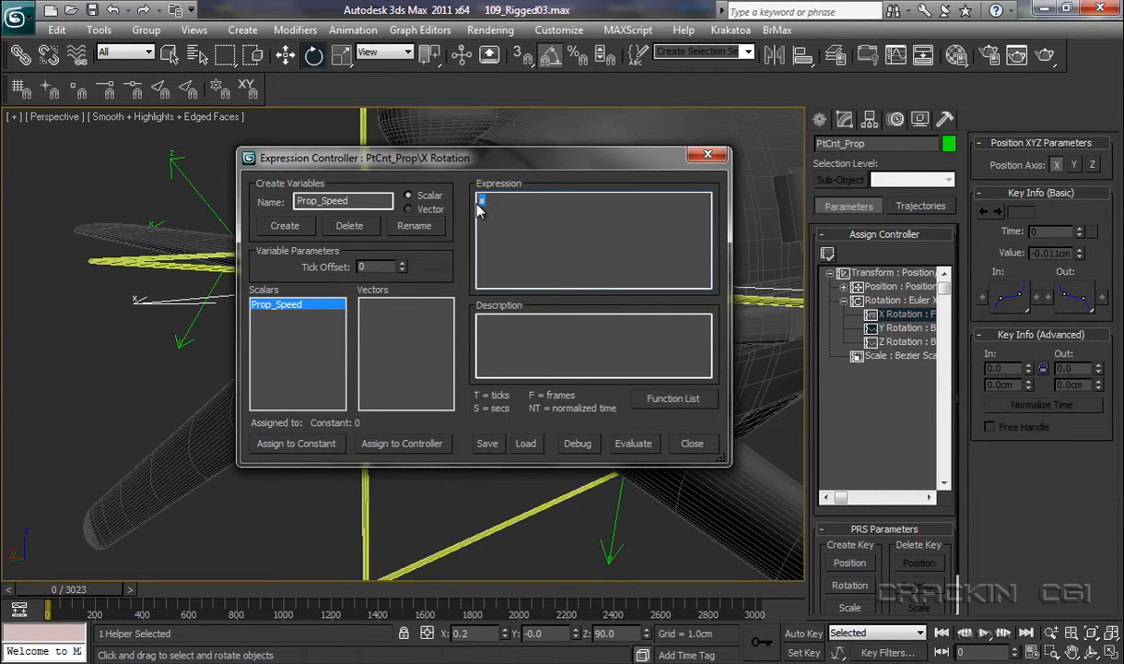
pyautogui.write('S')
# - Check the expression's variables in the debug window, evaluate the expression and close the Expression Controller
pyautogui.click(577, 443)
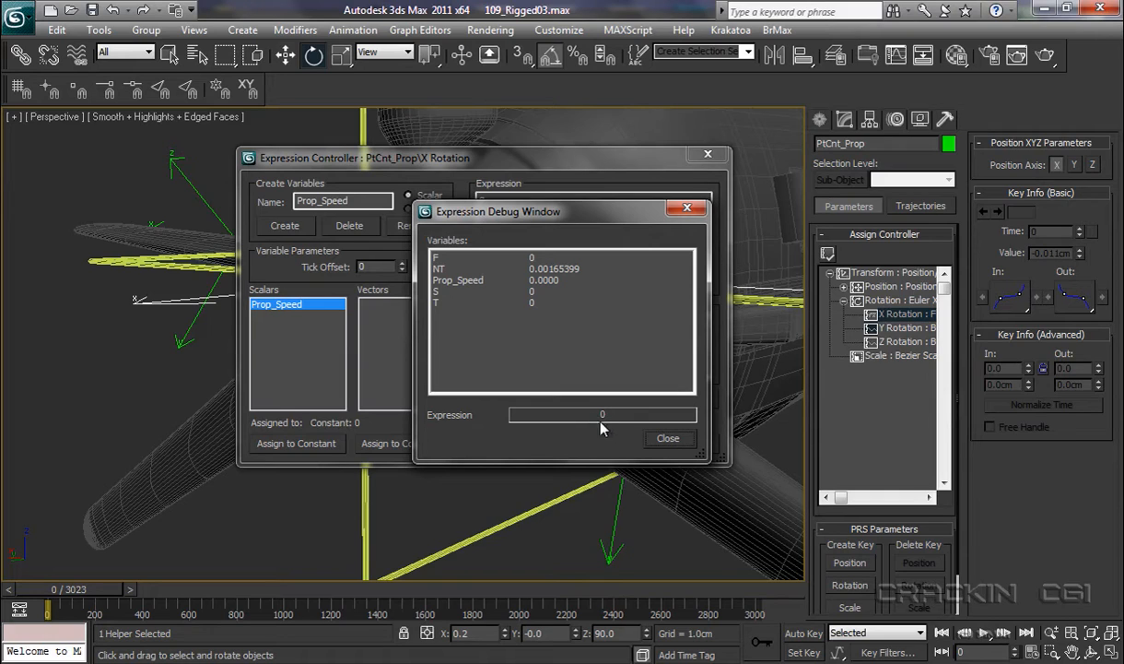
pyautogui.click(666, 440)
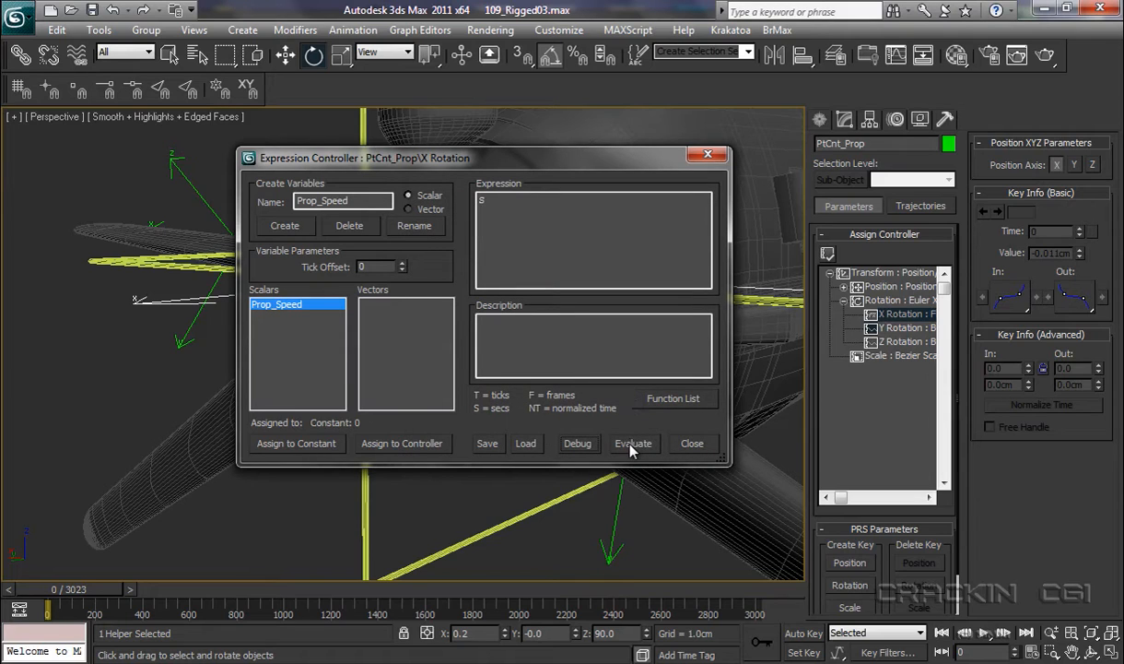
pyautogui.click(633, 452)
pyautogui.click(707, 157)
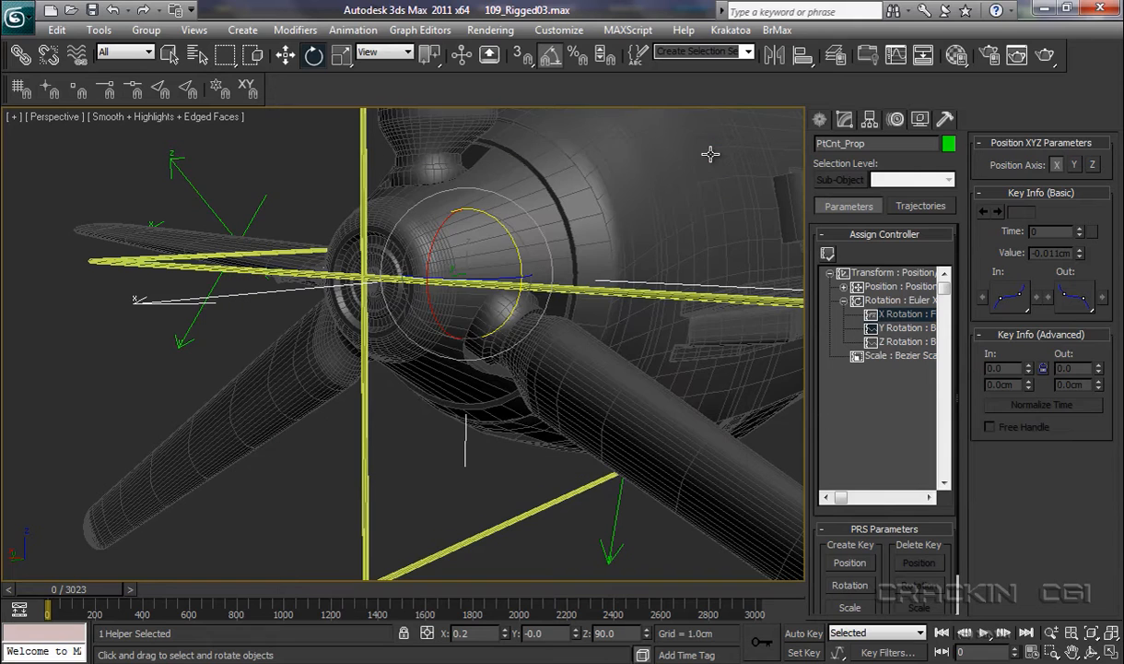
# - Play the animation to check the propeller's rotation, and stop the playback
pyautogui.click(984, 634)
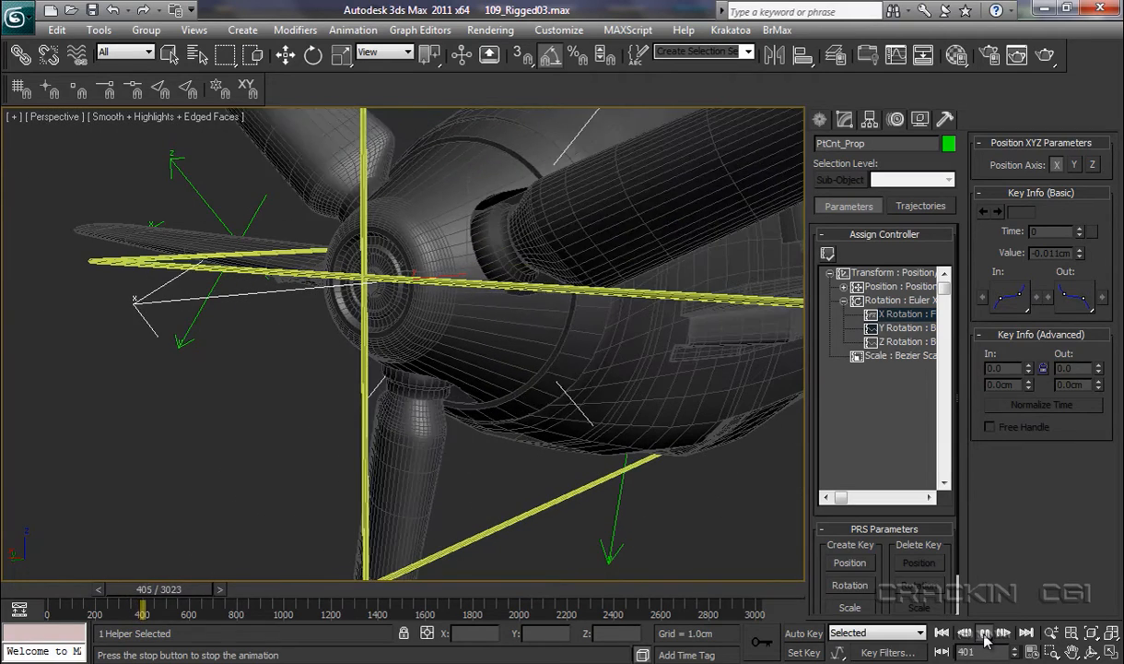
pyautogui.click(984, 634)
pyautogui.press('e')
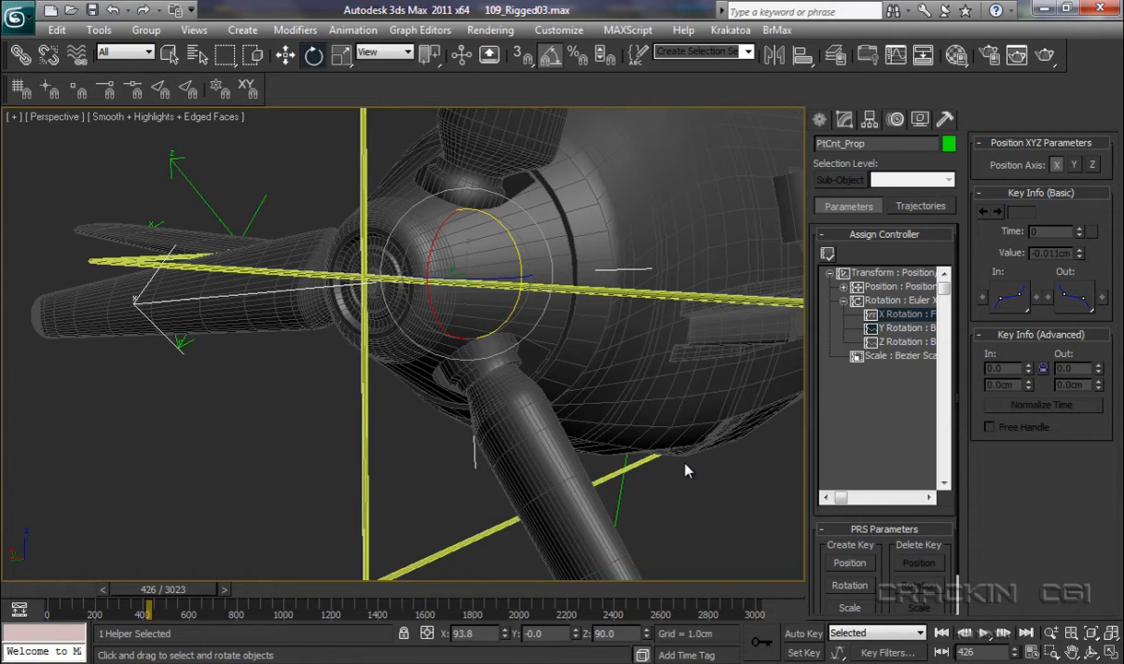
pyautogui.click(827, 254)
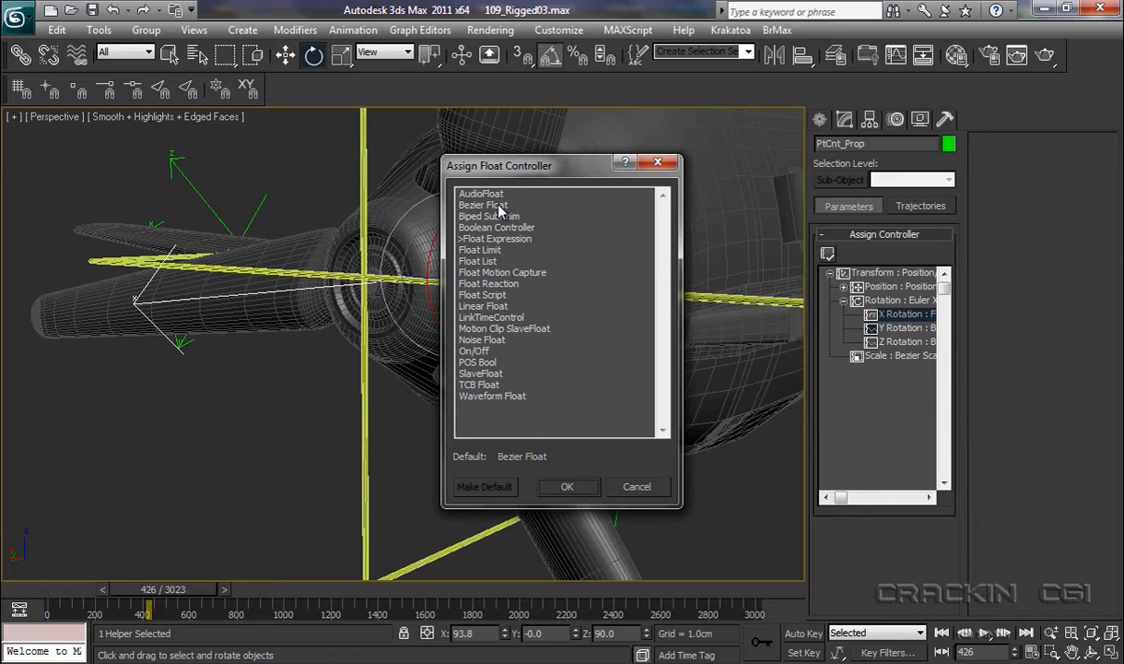
pyautogui.click(637, 488)
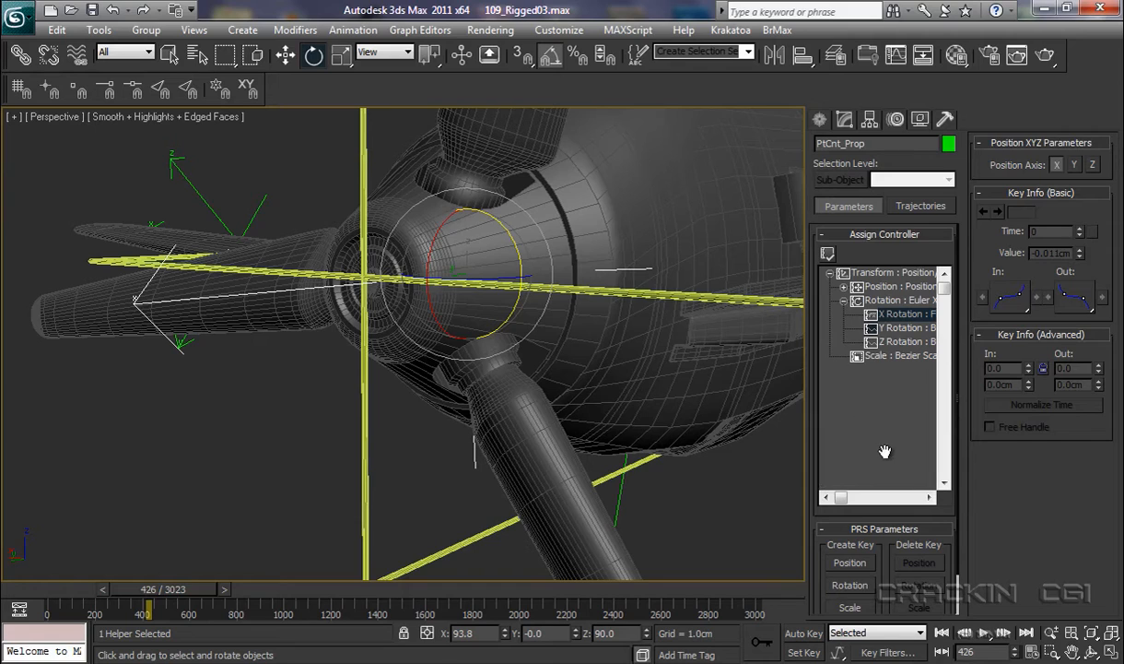
pyautogui.rightClick(907, 318)
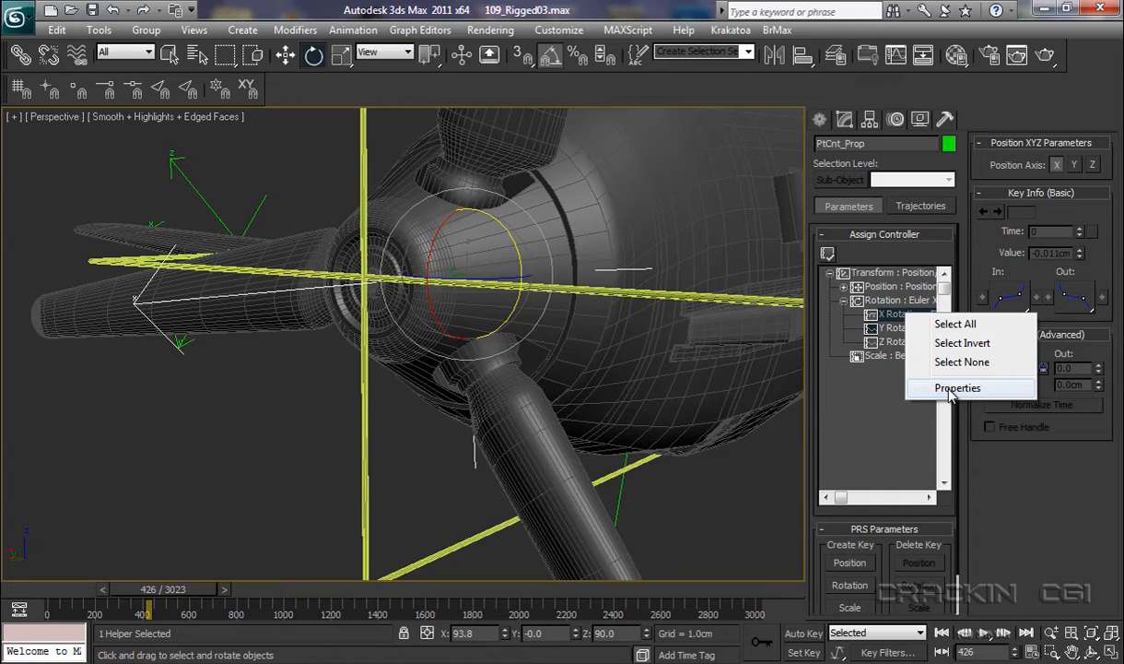
pyautogui.click(891, 330)
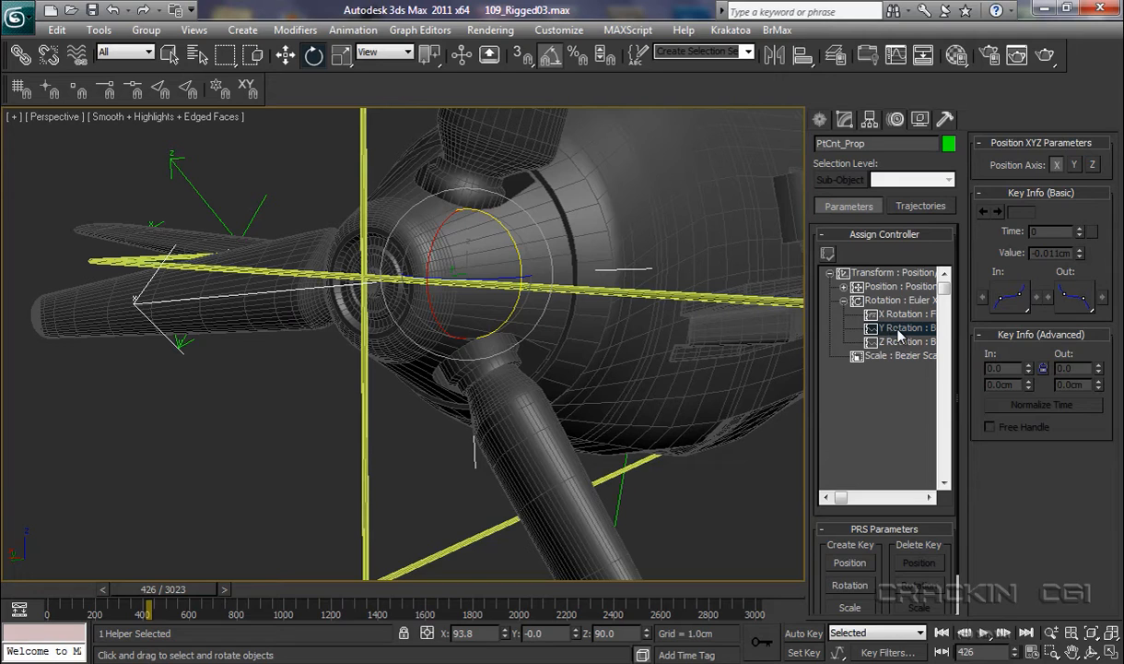
pyautogui.rightClick(898, 329)
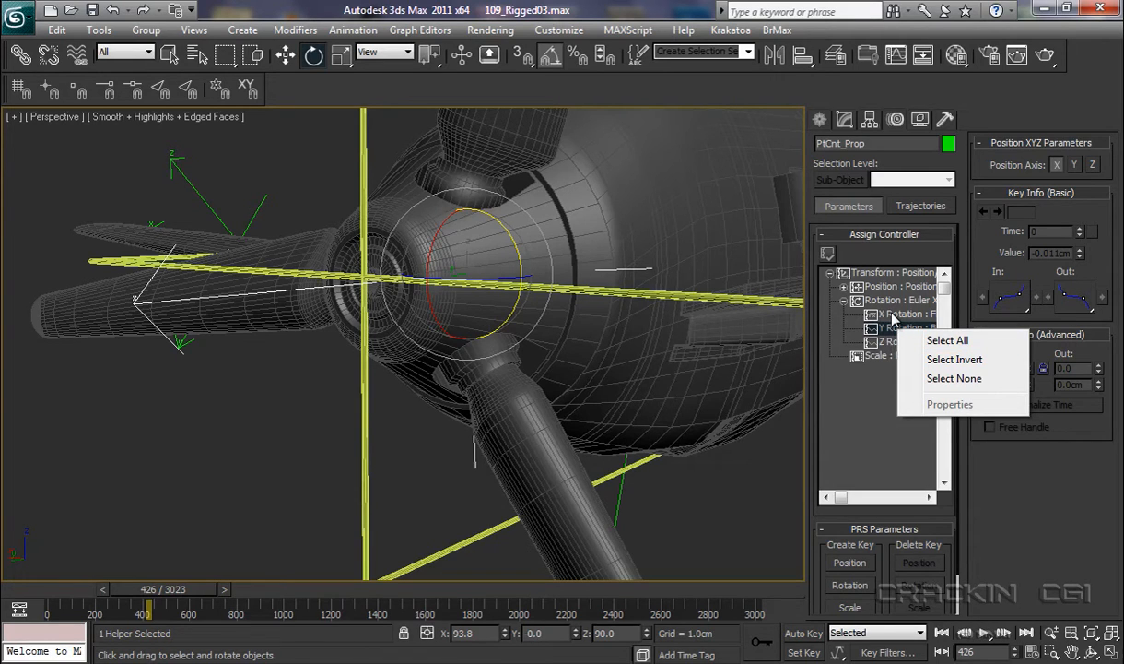
# - Reopen the Expression Controller from the properties of PtCnt_Prop's X Rotation track
pyautogui.click(892, 318)
pyautogui.rightClick(892, 318)
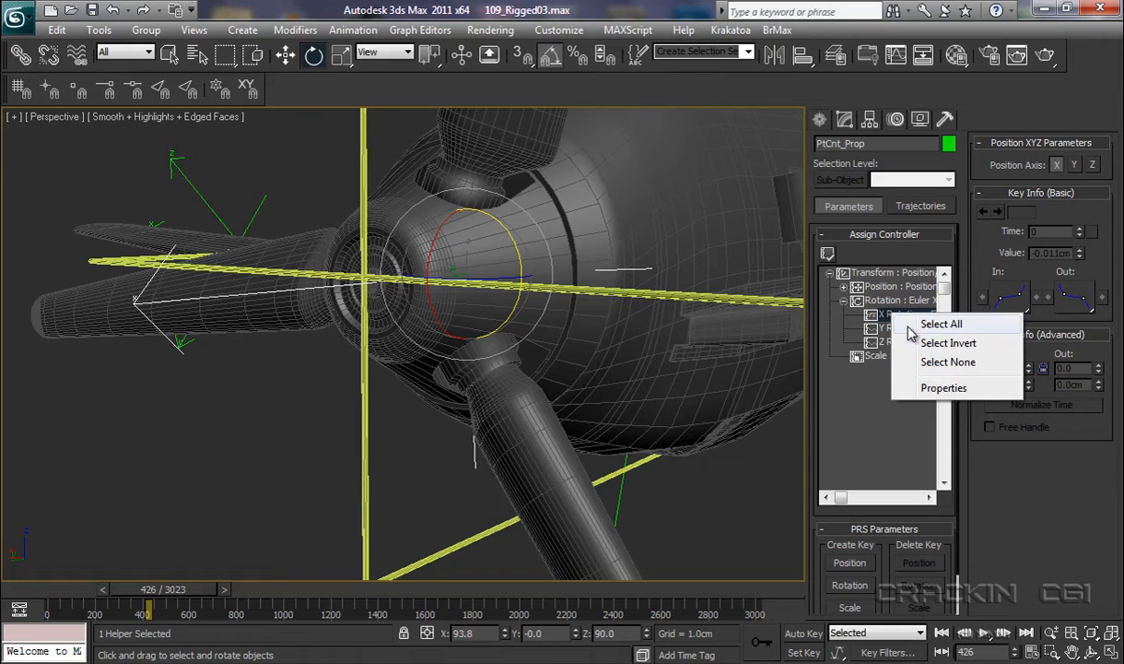
pyautogui.click(940, 388)
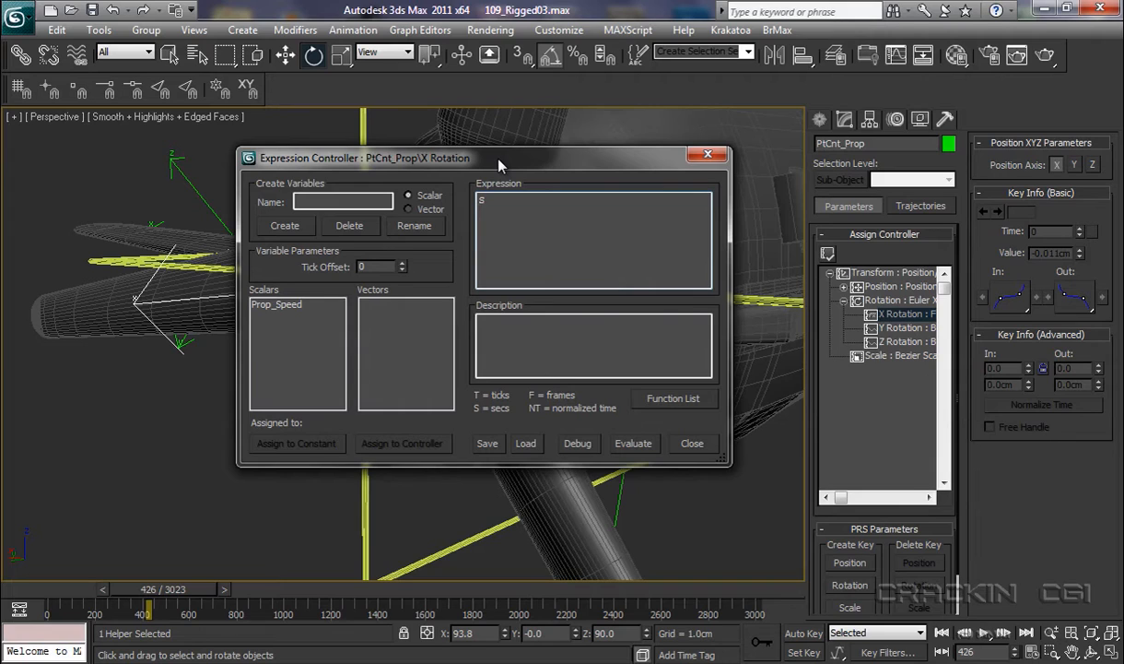
# - Assign the Prop_Speed scalar variable to the Prop_Speed track in the custom attributes of CC_Messerschmitt's Attribute Holder
pyautogui.click(288, 306)
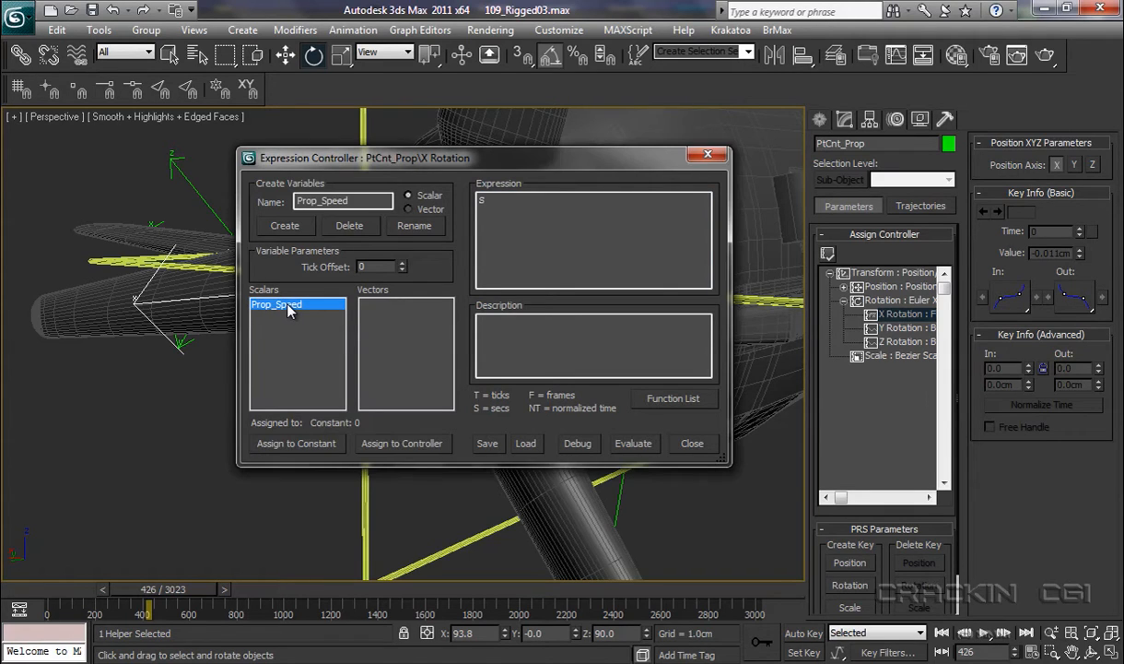
pyautogui.click(364, 512)
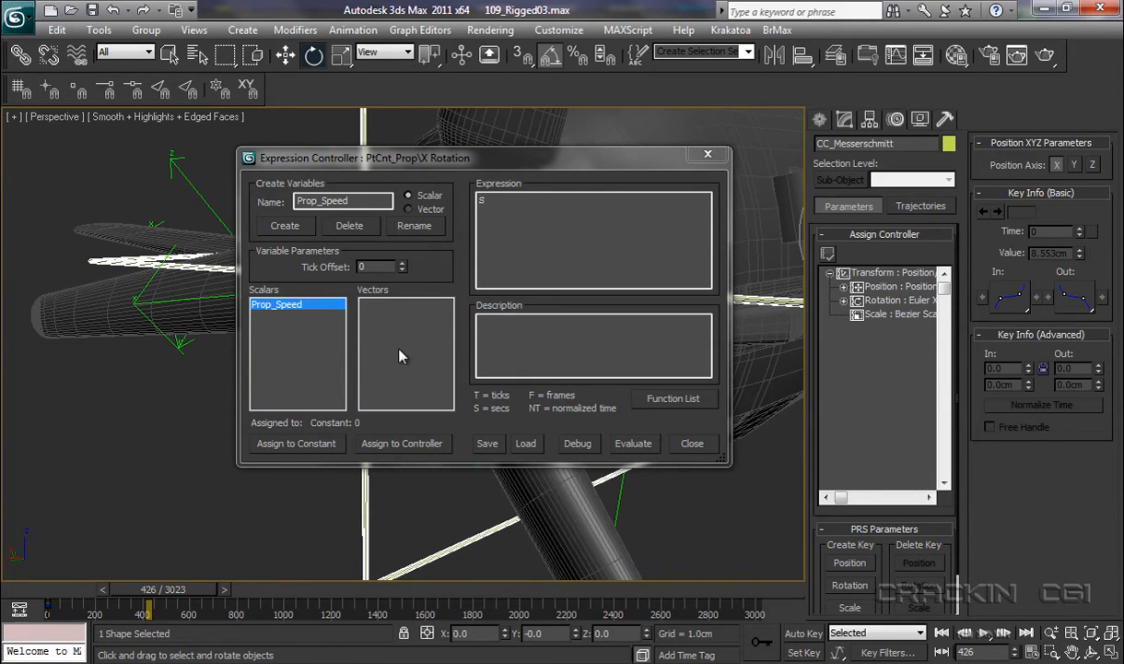
pyautogui.click(402, 444)
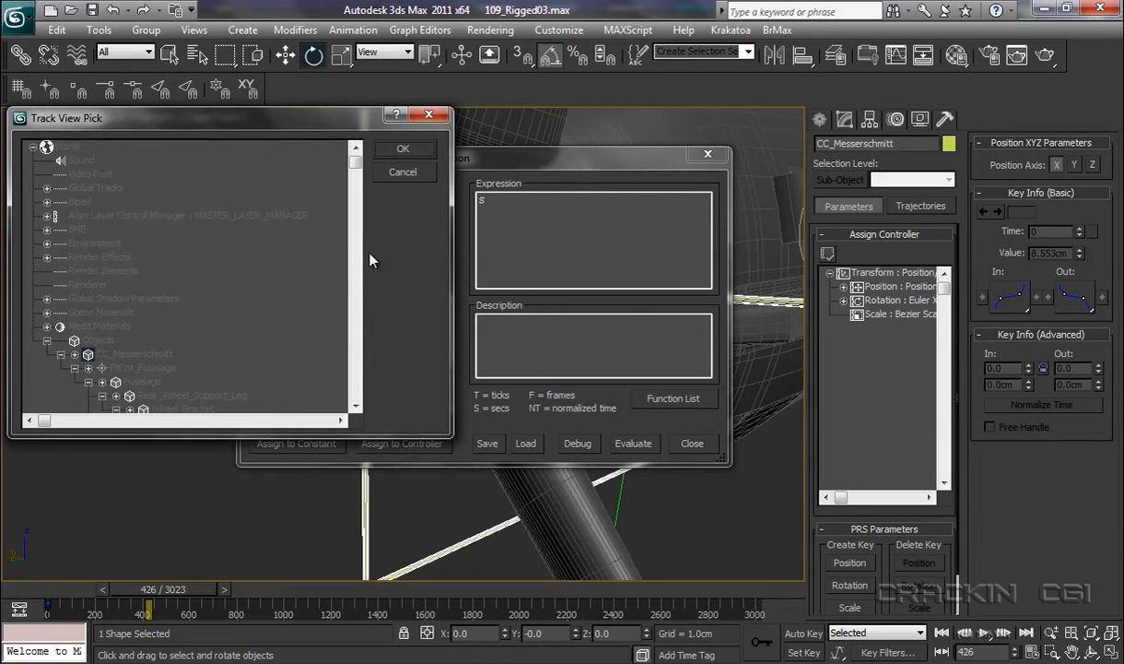
pyautogui.moveTo(356, 162); pyautogui.dragTo(360, 195)
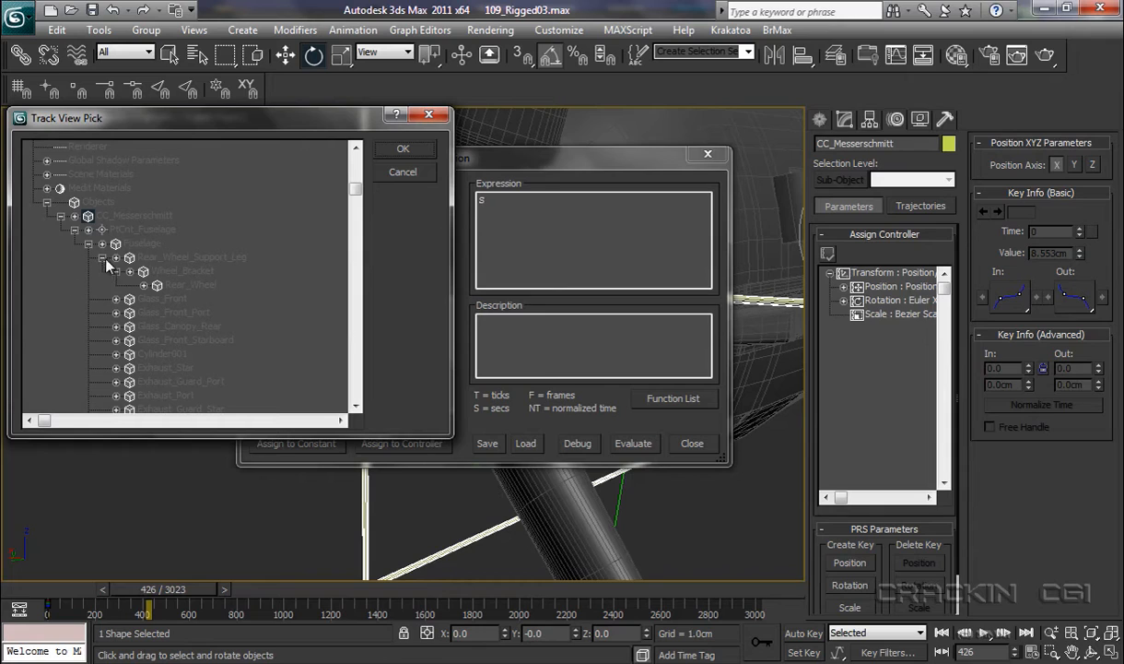
pyautogui.click(75, 215)
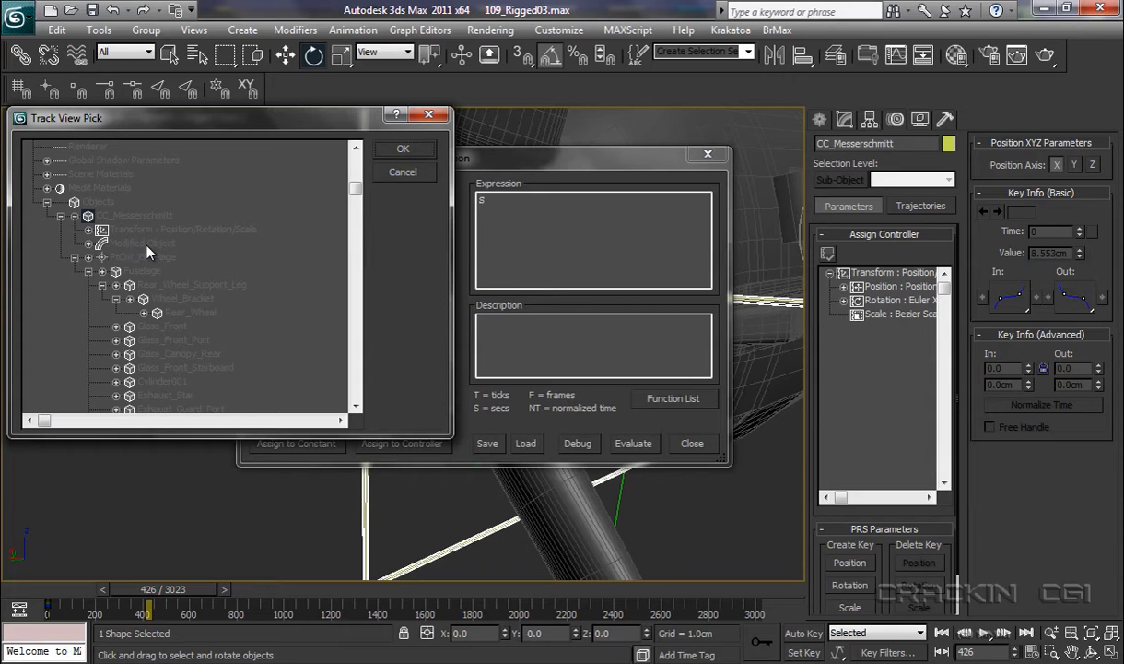
pyautogui.click(89, 243)
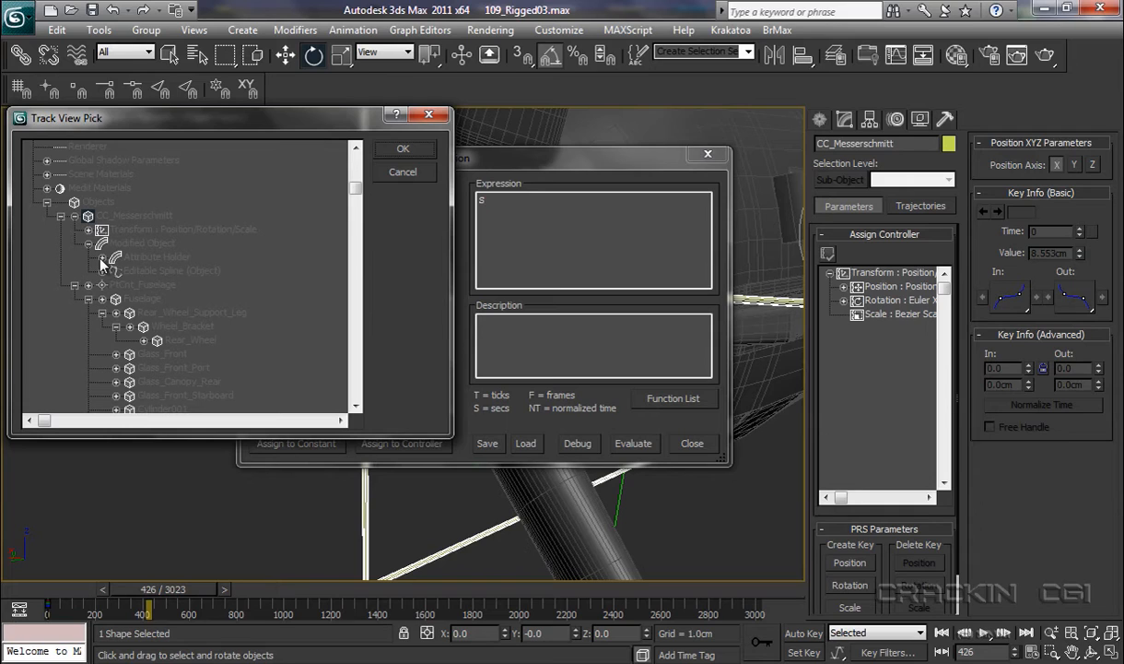
pyautogui.click(103, 257)
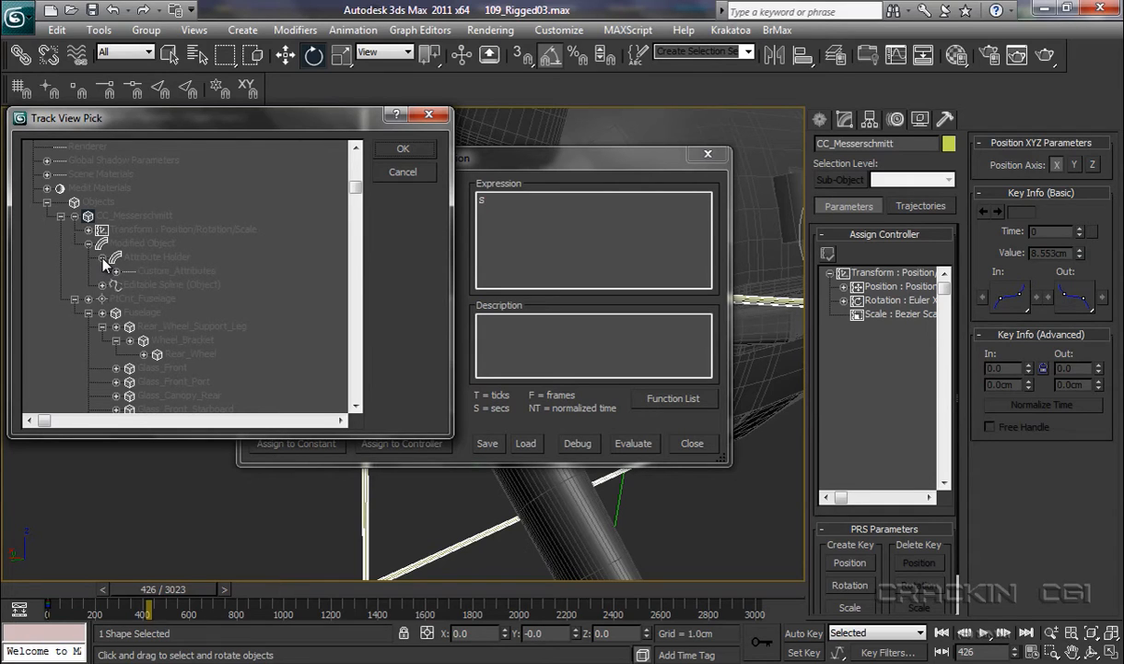
pyautogui.click(116, 271)
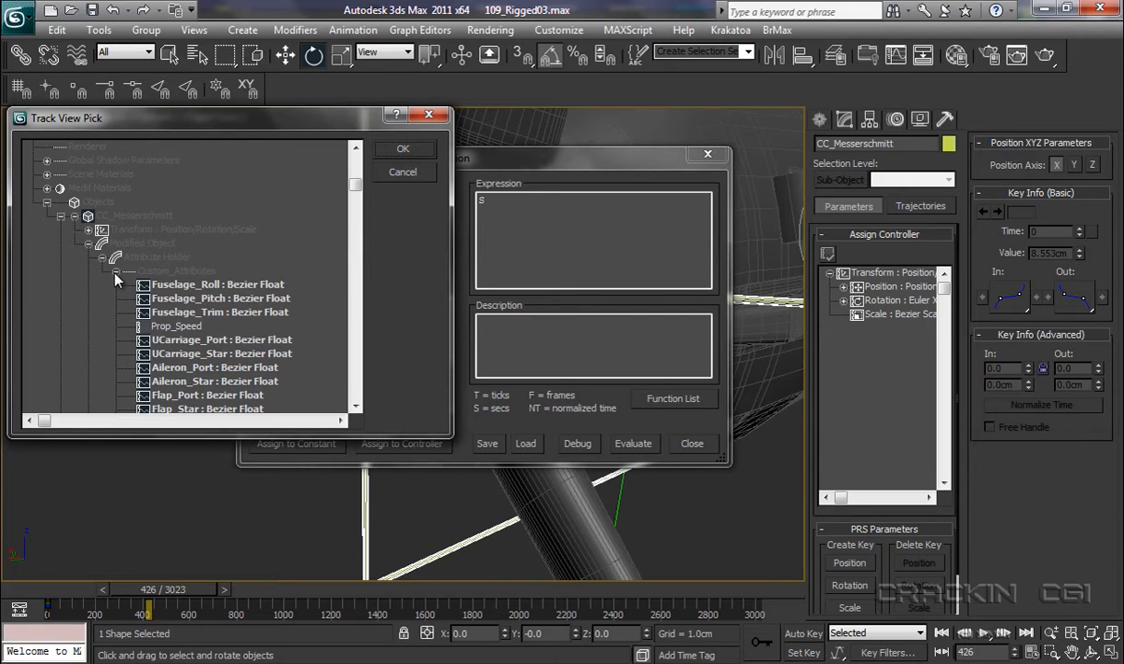
pyautogui.click(176, 327)
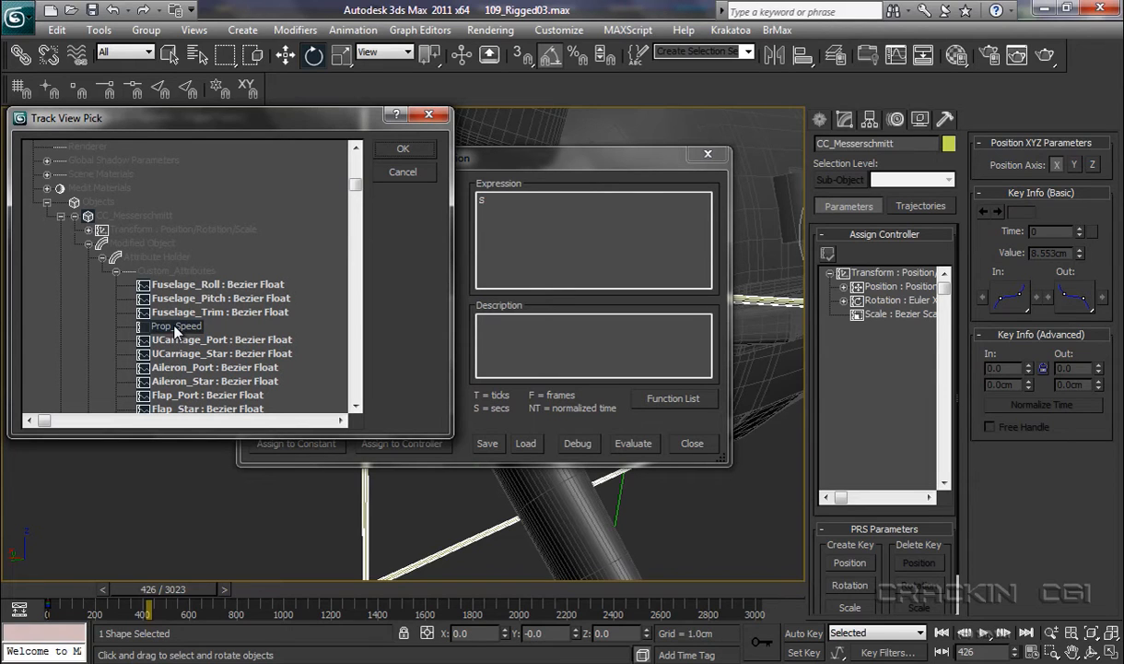
pyautogui.click(403, 150)
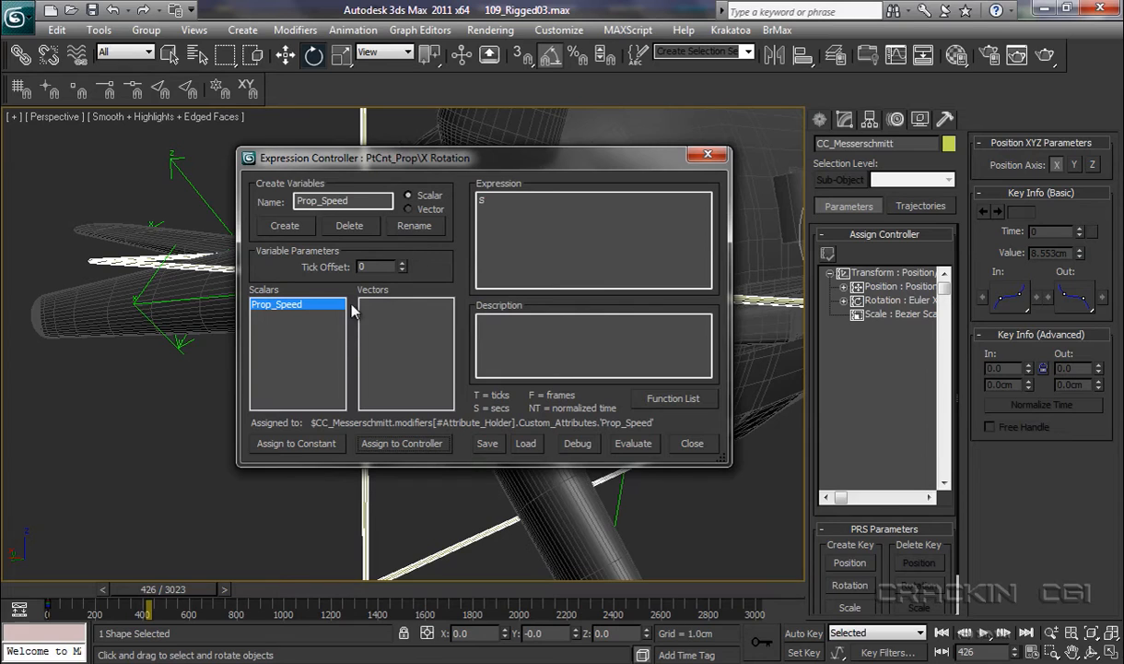
# - Change the X Rotation expression to S * Prop_Speed and check its variables in the debug window
pyautogui.click(497, 203)
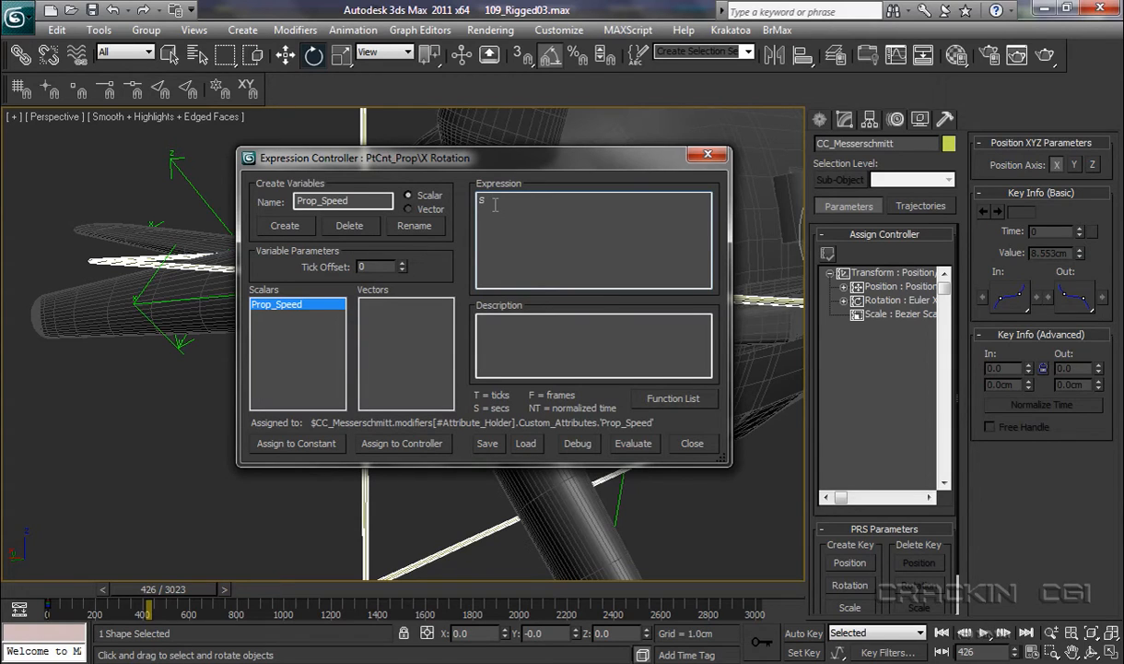
pyautogui.write('*')
pyautogui.write('Prop_Speed')
pyautogui.click(579, 444)
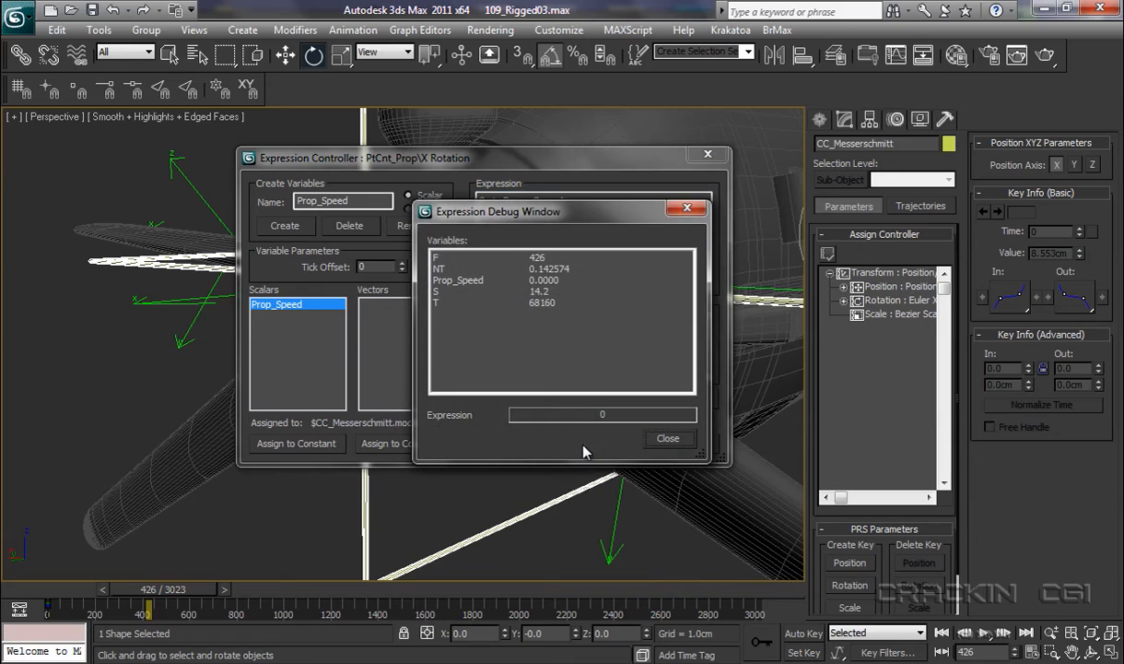
pyautogui.click(665, 439)
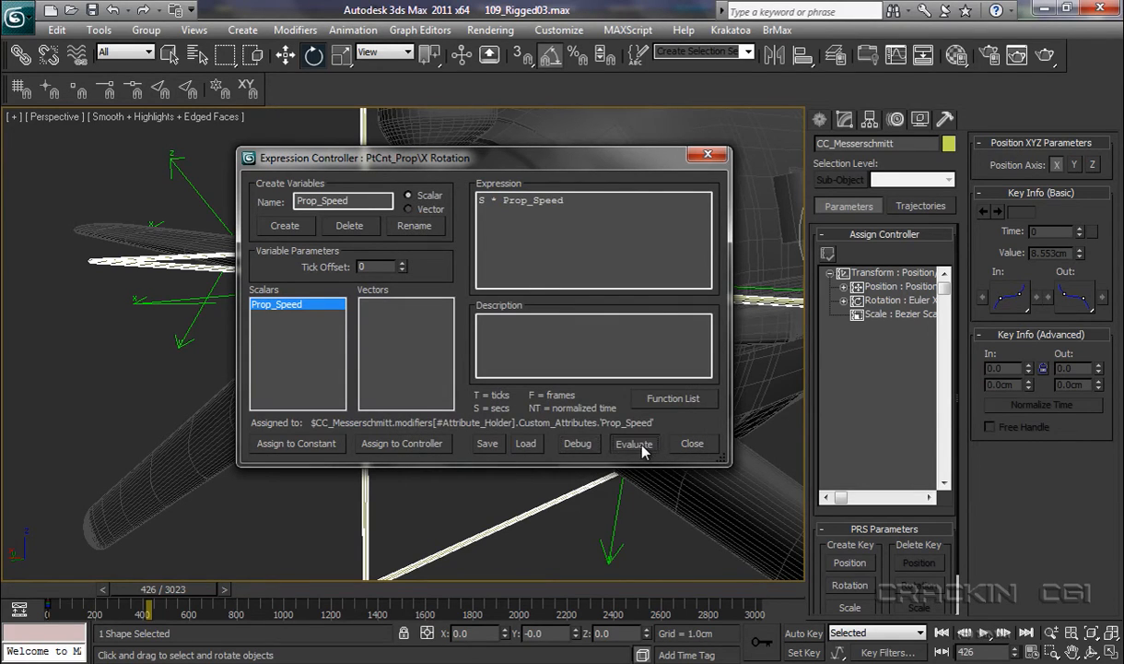
# - Evaluate and close the X Rotation expression, and play the animation briefly to check the propeller
pyautogui.click(636, 444)
pyautogui.click(709, 157)
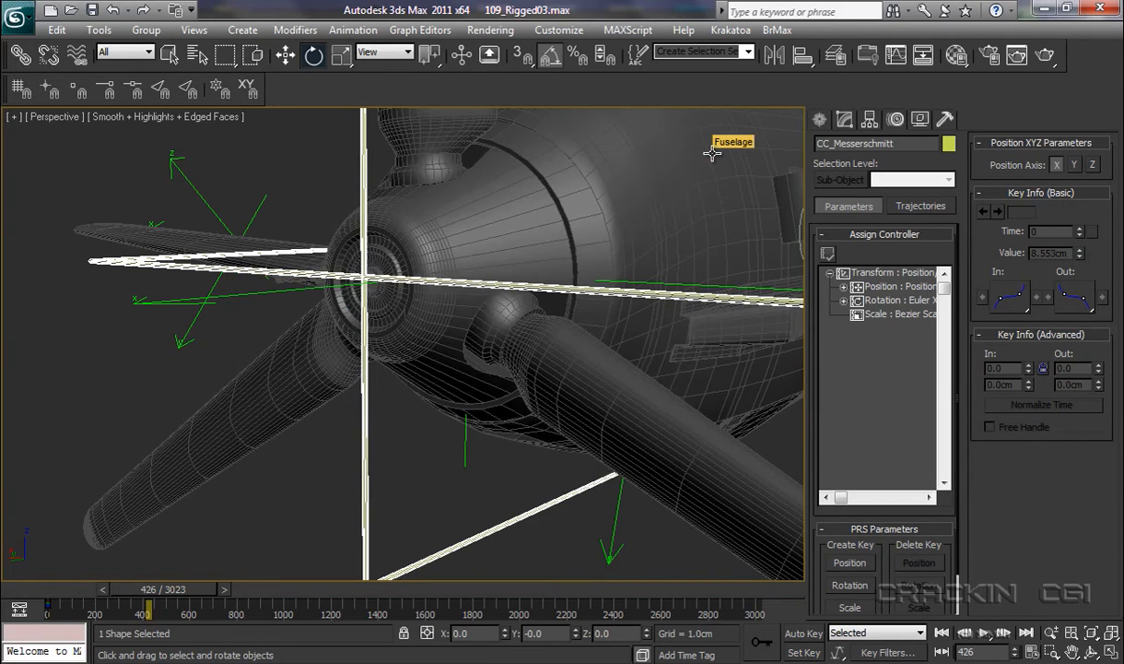
pyautogui.click(986, 633)
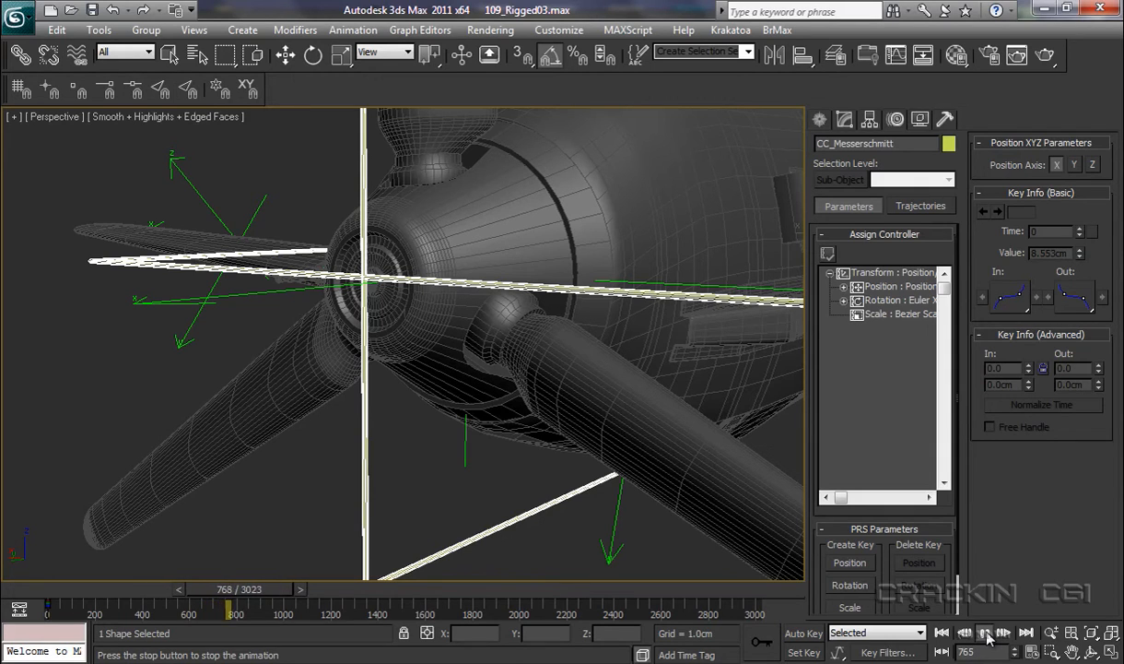
pyautogui.click(985, 632)
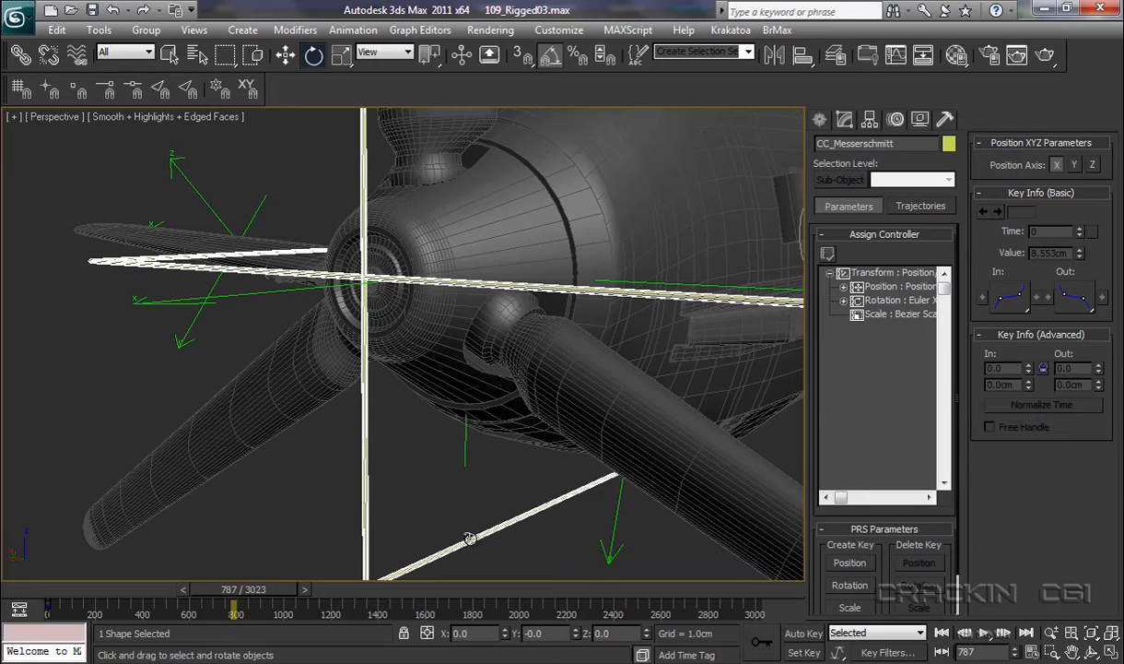
# - Raise CC_Messerschmitt's Prop_Speed slider slightly above its minimum while the animation plays, and stop the playback
pyautogui.click(820, 119)
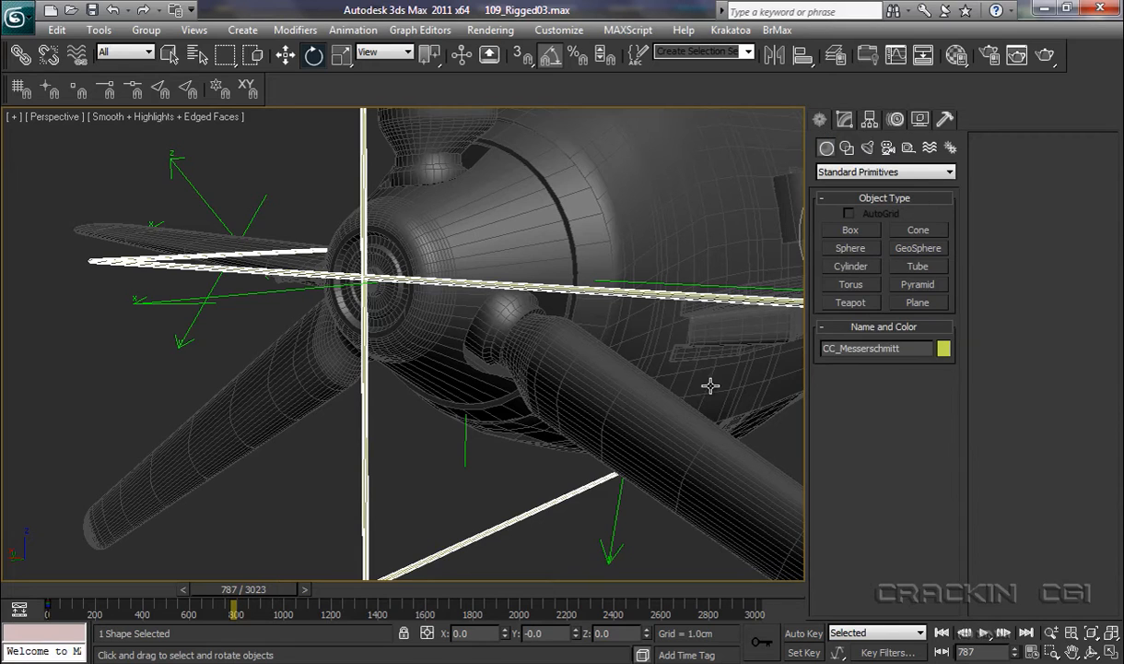
pyautogui.click(847, 121)
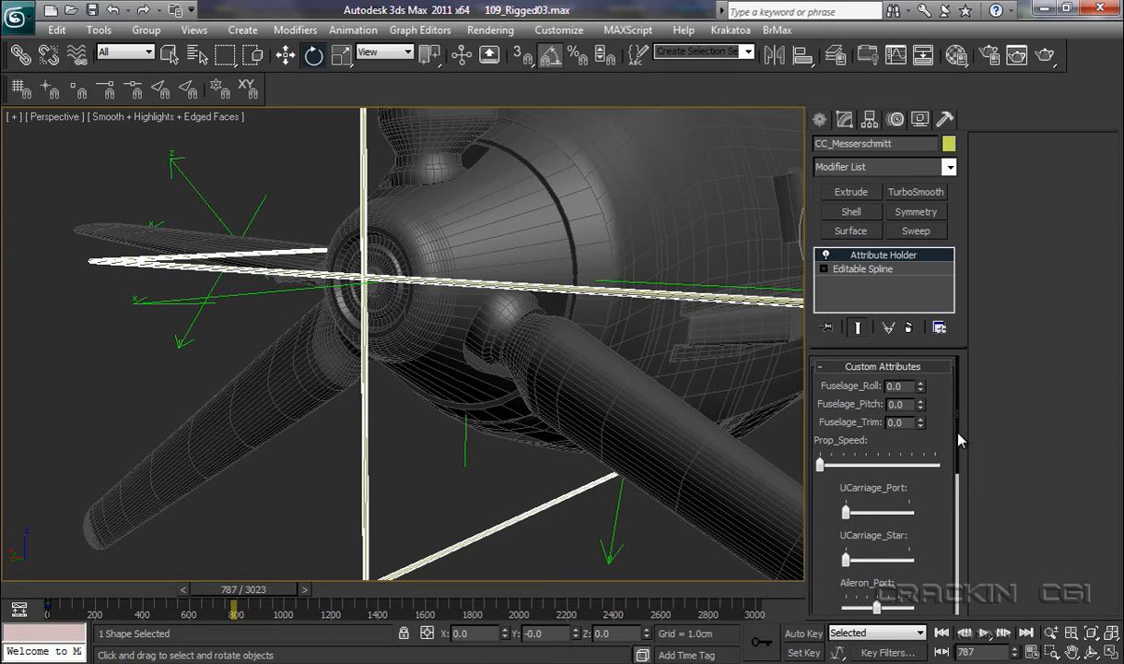
pyautogui.moveTo(960, 442); pyautogui.dragTo(967, 489)
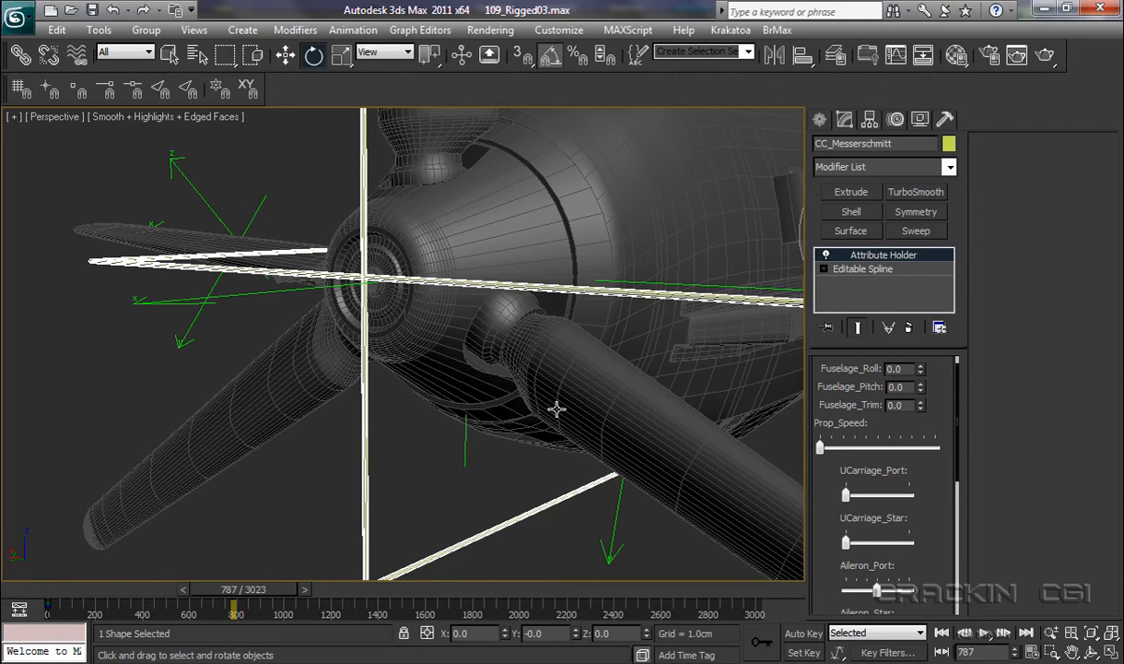
pyautogui.click(985, 633)
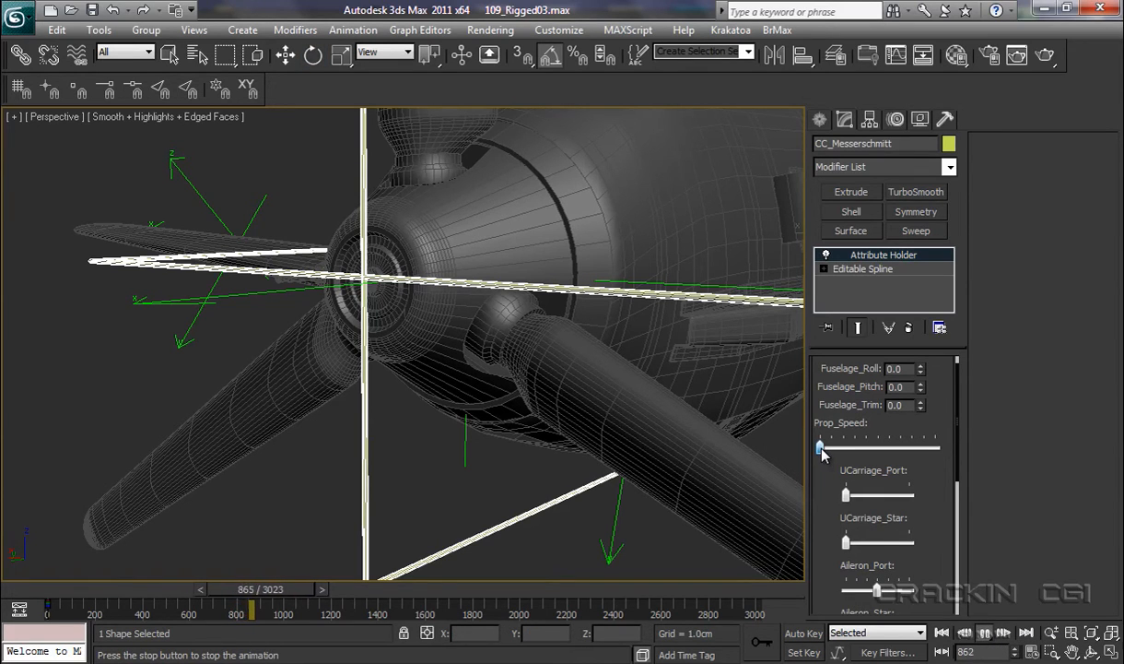
pyautogui.moveTo(822, 447); pyautogui.dragTo(827, 450)
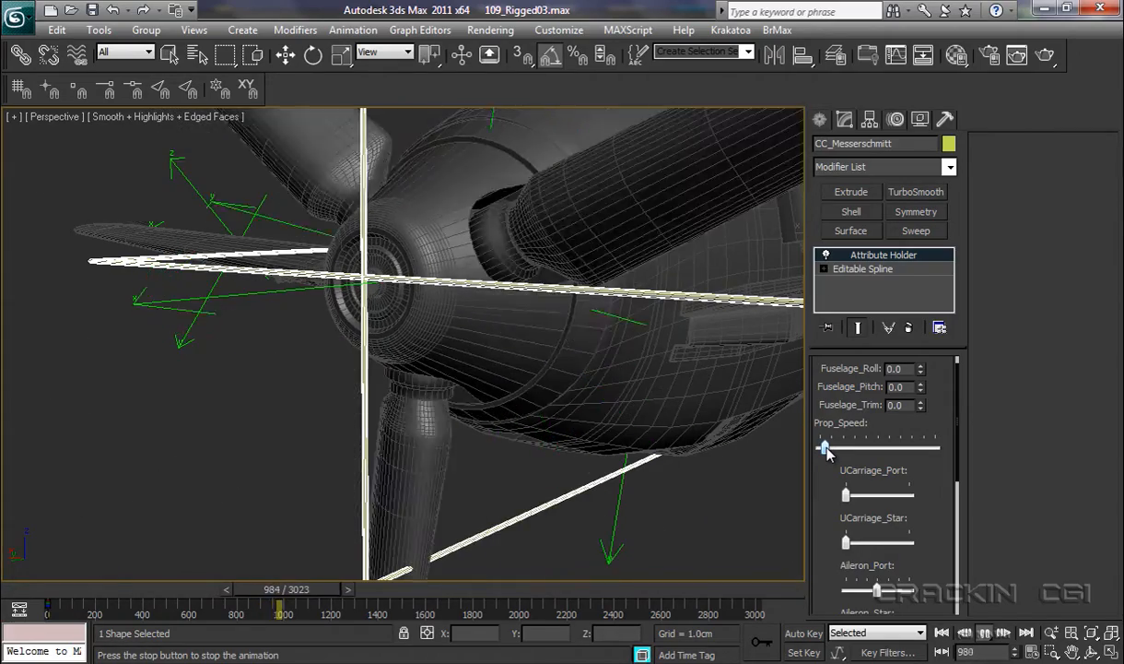
pyautogui.moveTo(826, 447); pyautogui.dragTo(827, 448)
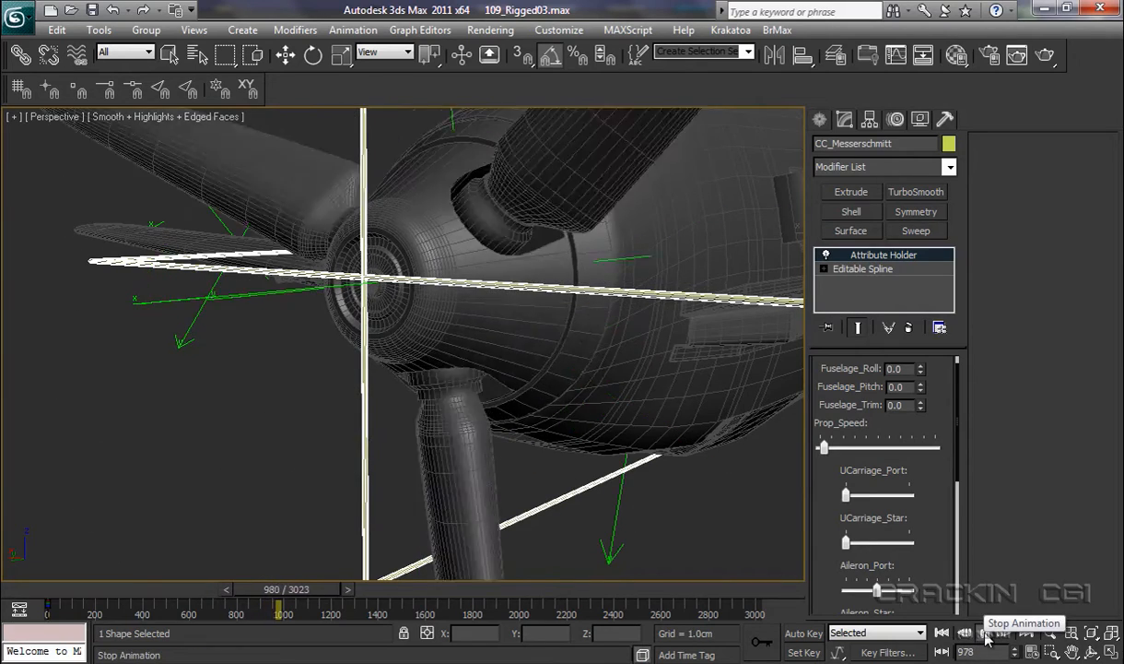
pyautogui.press('e')
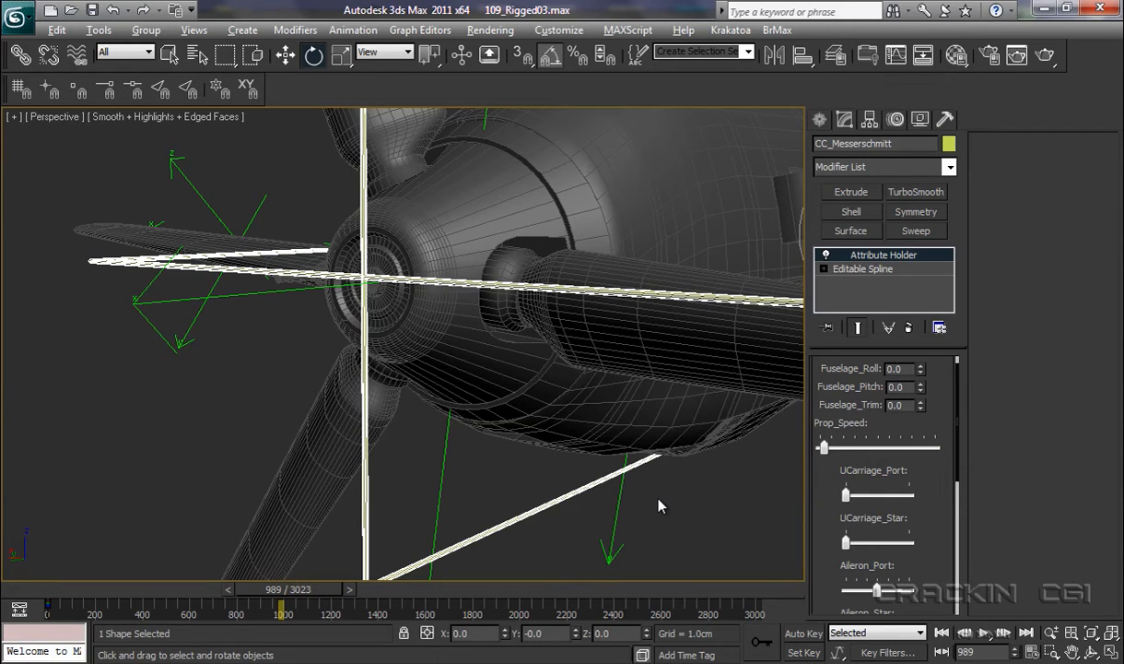
# - Edit CC_Messerschmitt's Prop_Speed slider attribute to a width of 100 and a range maximum of 10, and apply the changes
pyautogui.hotkey('alt', '1')
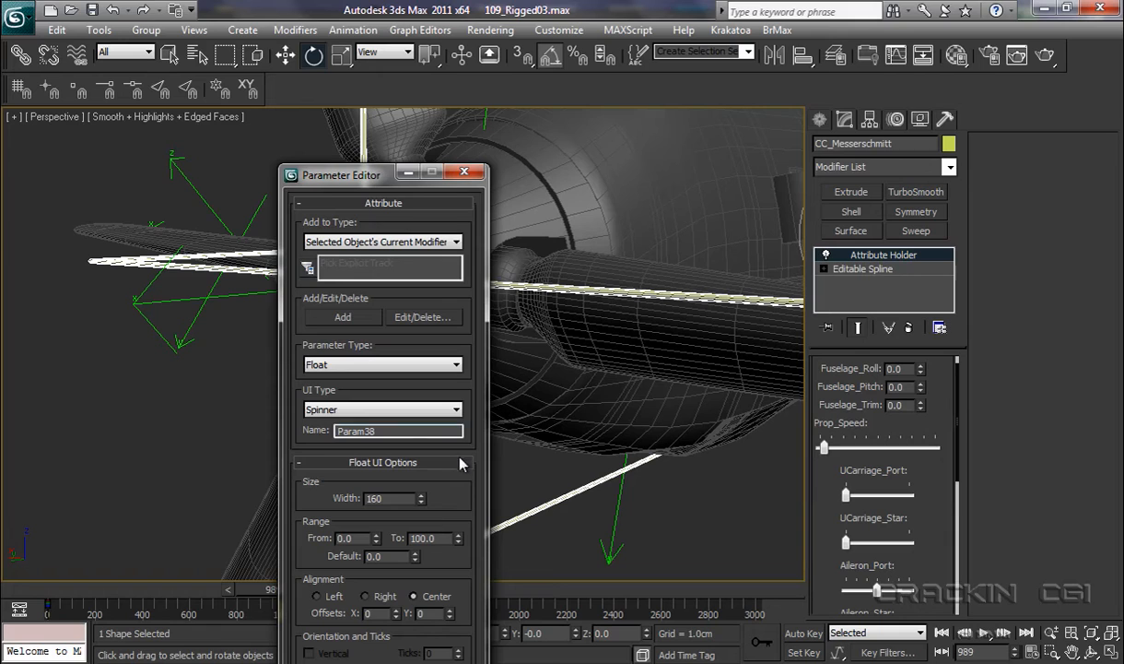
pyautogui.click(429, 318)
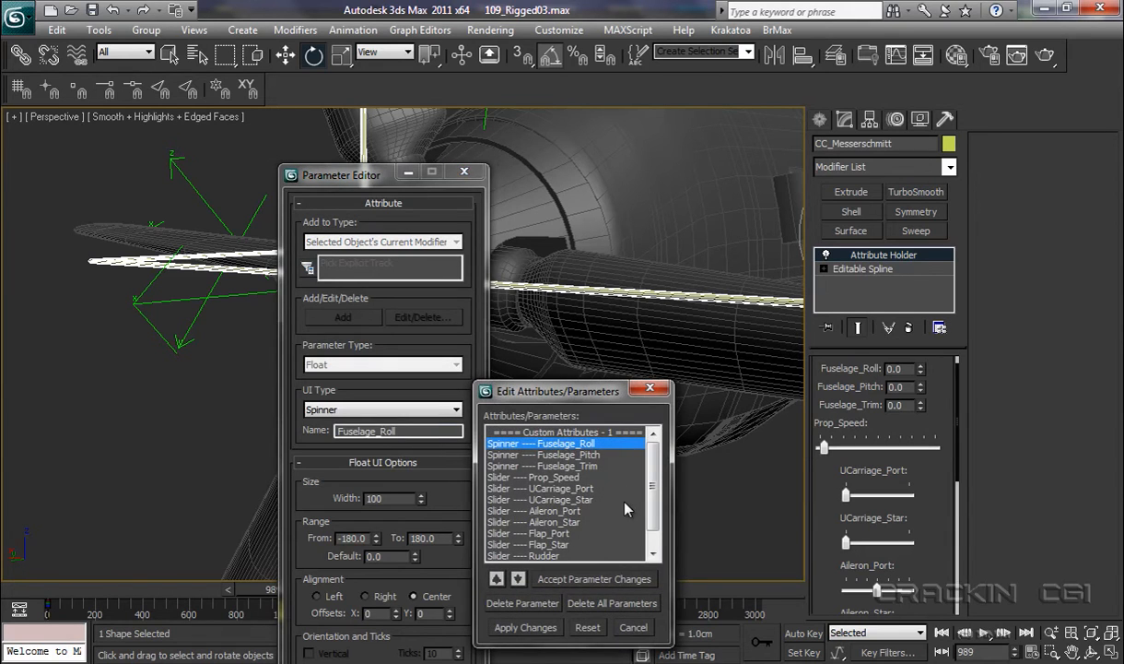
pyautogui.click(567, 477)
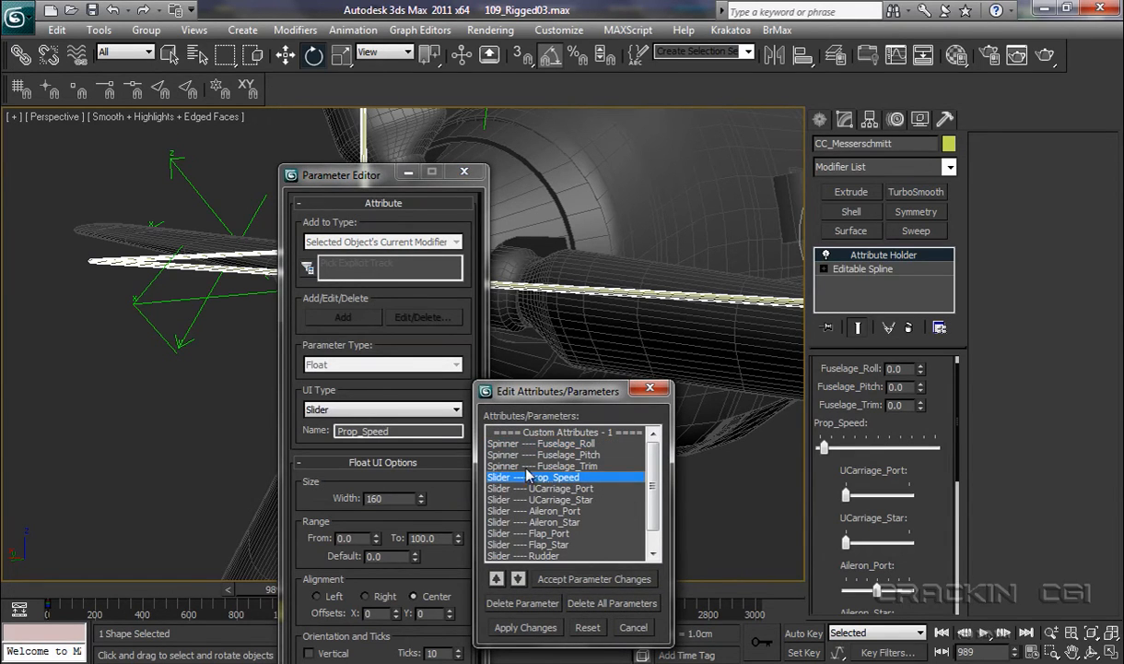
pyautogui.moveTo(355, 174); pyautogui.dragTo(314, 75)
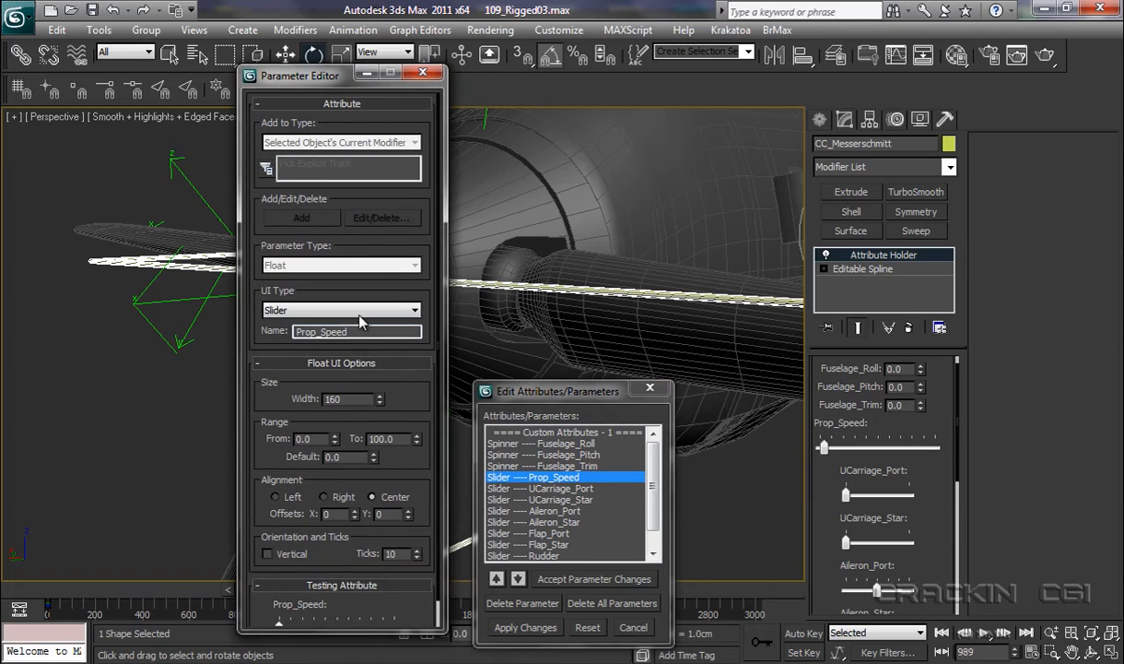
pyautogui.moveTo(354, 399); pyautogui.dragTo(318, 396)
pyautogui.write('1')
pyautogui.moveTo(401, 439); pyautogui.dragTo(357, 438)
pyautogui.write('1')
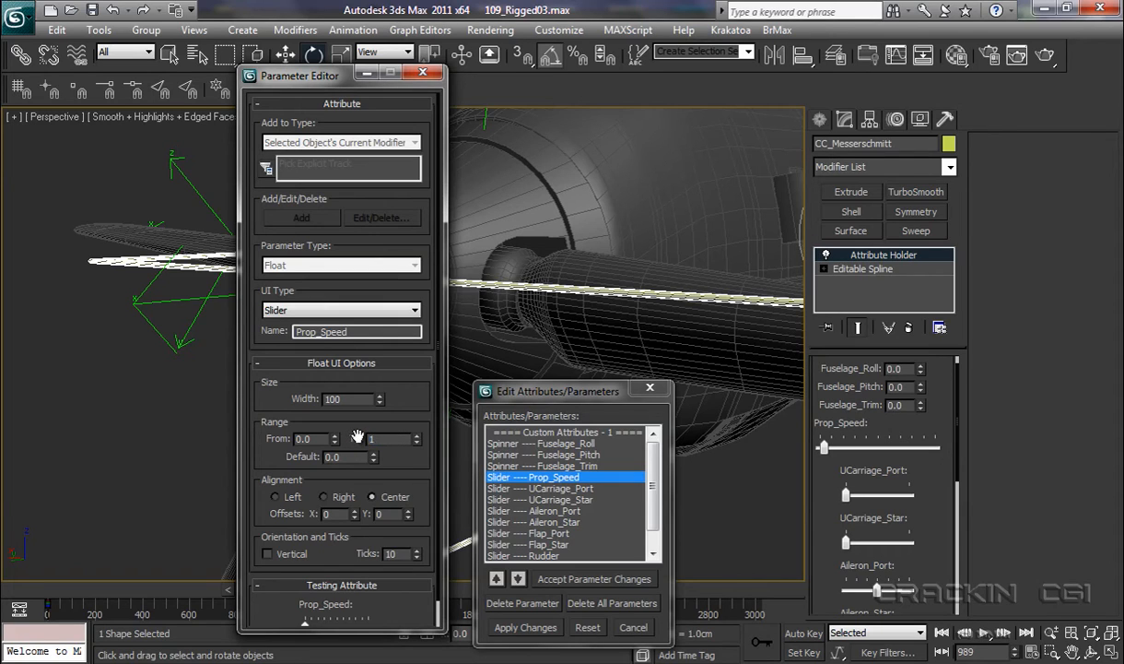
pyautogui.write('0')
pyautogui.click(524, 627)
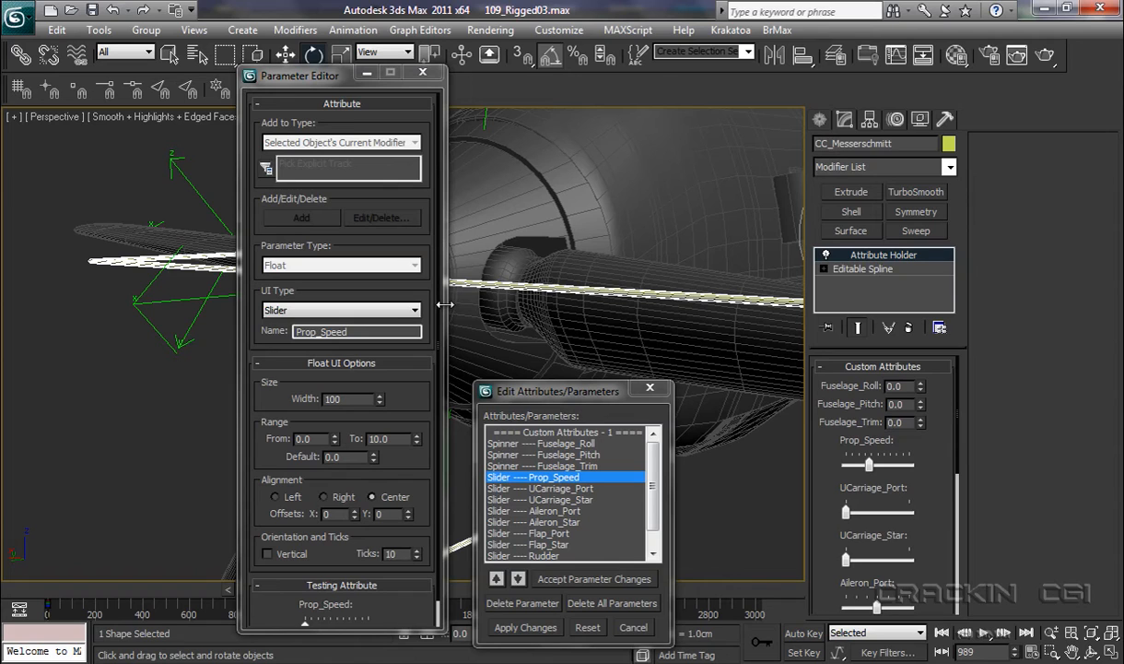
pyautogui.click(430, 80)
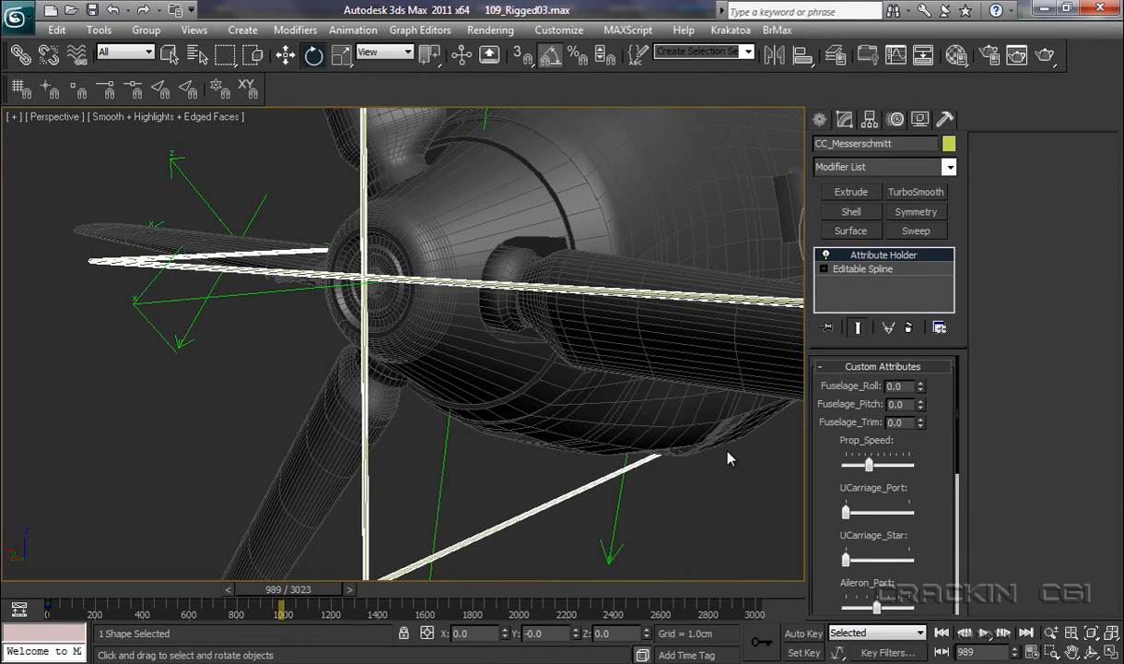
# - Reopen the expression on PtCnt_Prop's X Rotation track, review the list of available expression functions, and close the Expression Controller
pyautogui.click(239, 293)
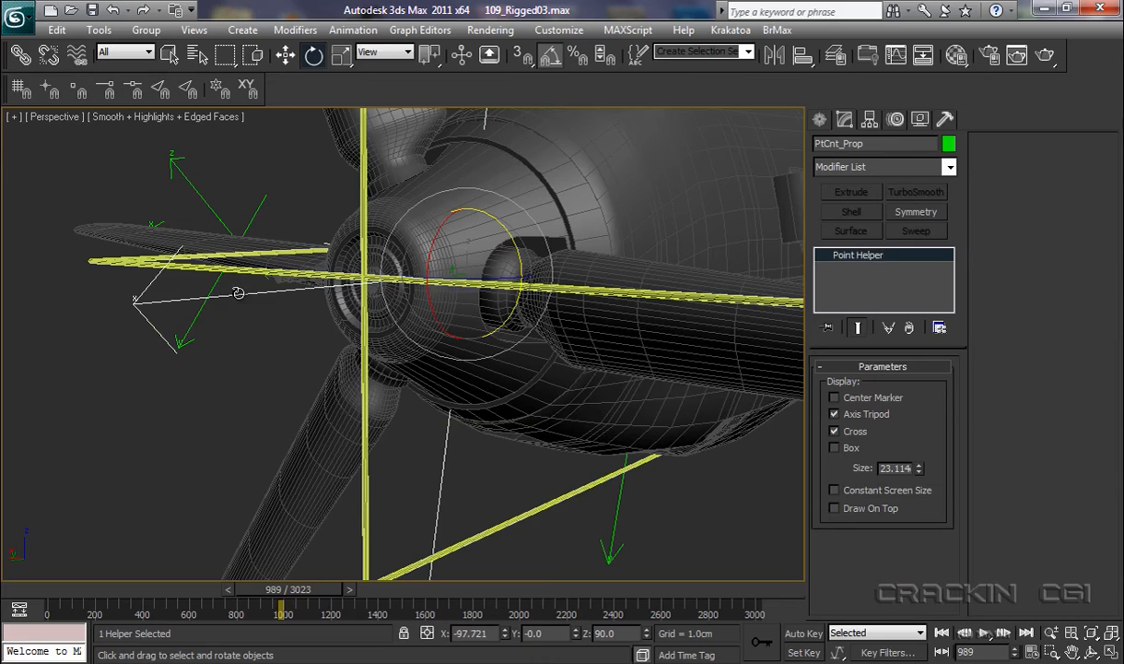
pyautogui.click(896, 121)
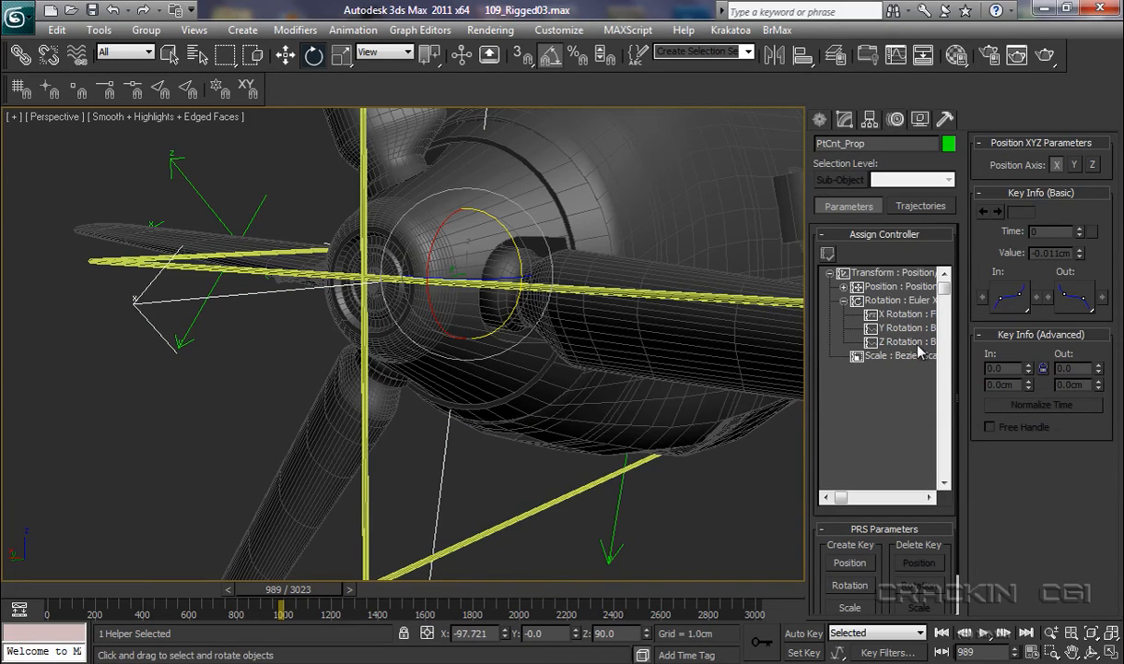
pyautogui.click(890, 316)
pyautogui.rightClick(890, 316)
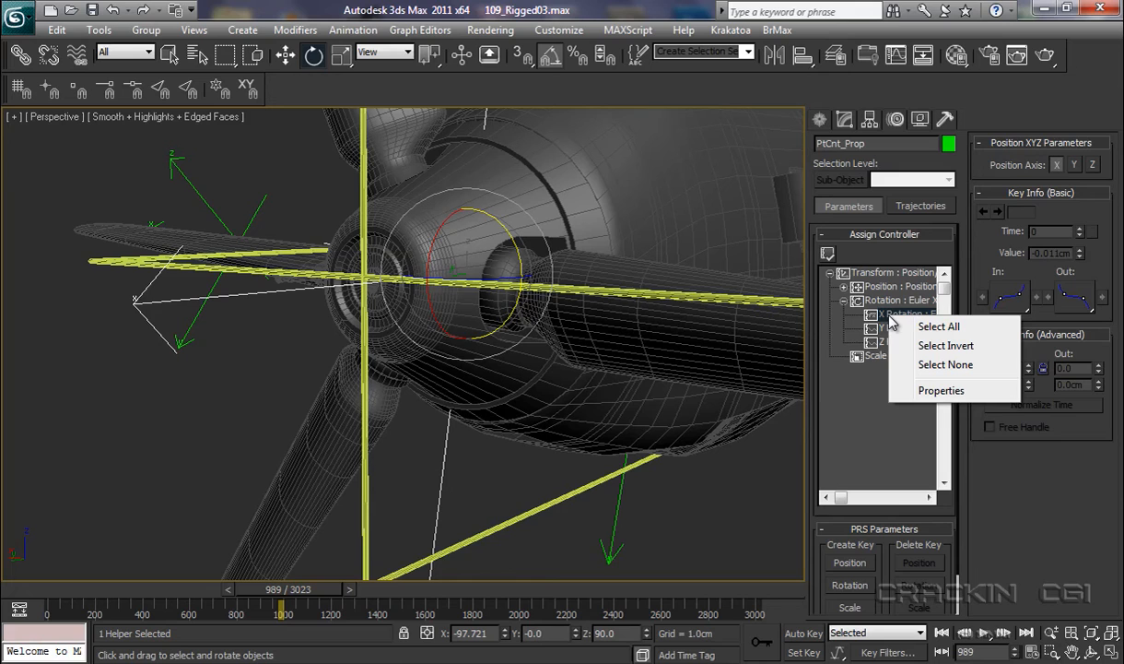
pyautogui.click(940, 391)
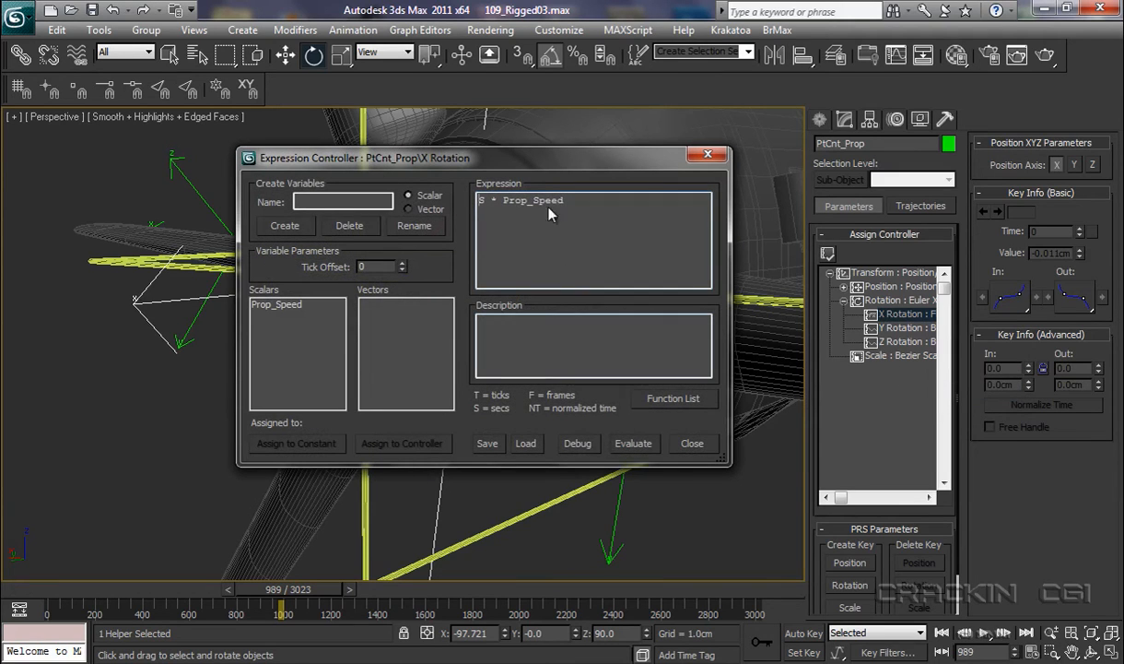
pyautogui.moveTo(514, 169); pyautogui.dragTo(473, 122)
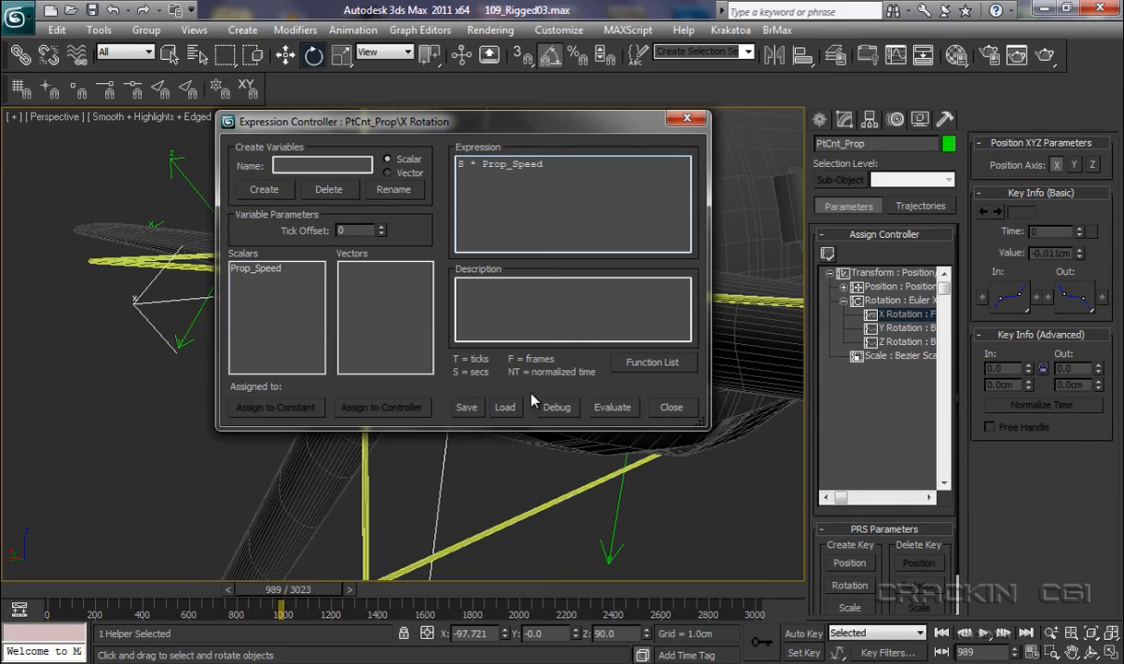
pyautogui.click(657, 365)
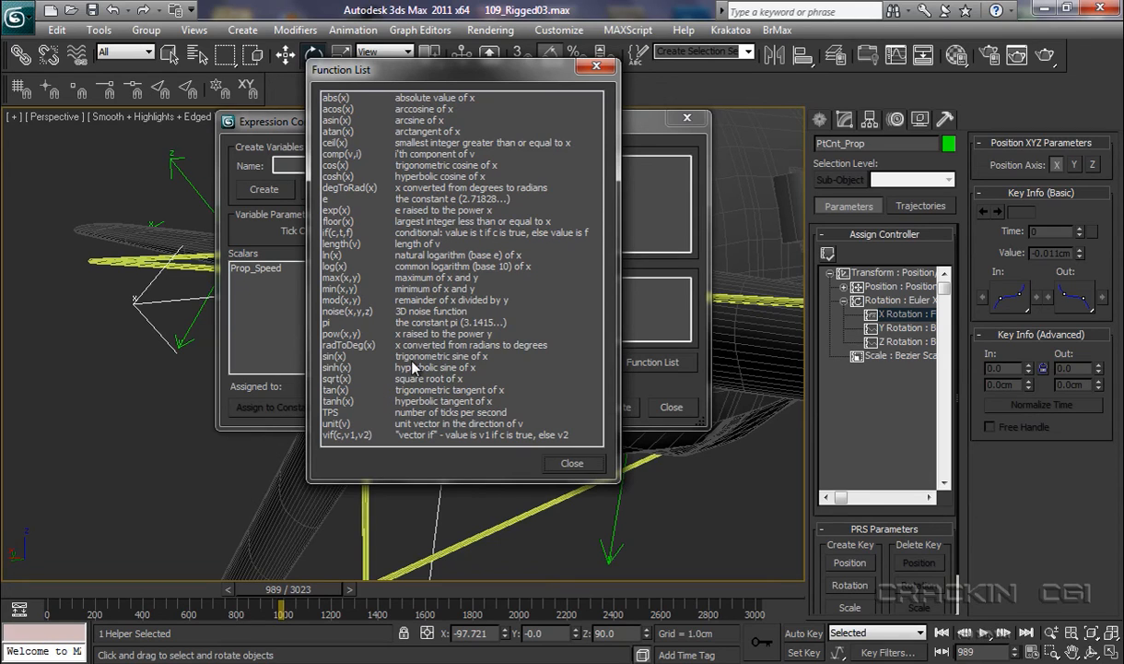
pyautogui.click(576, 466)
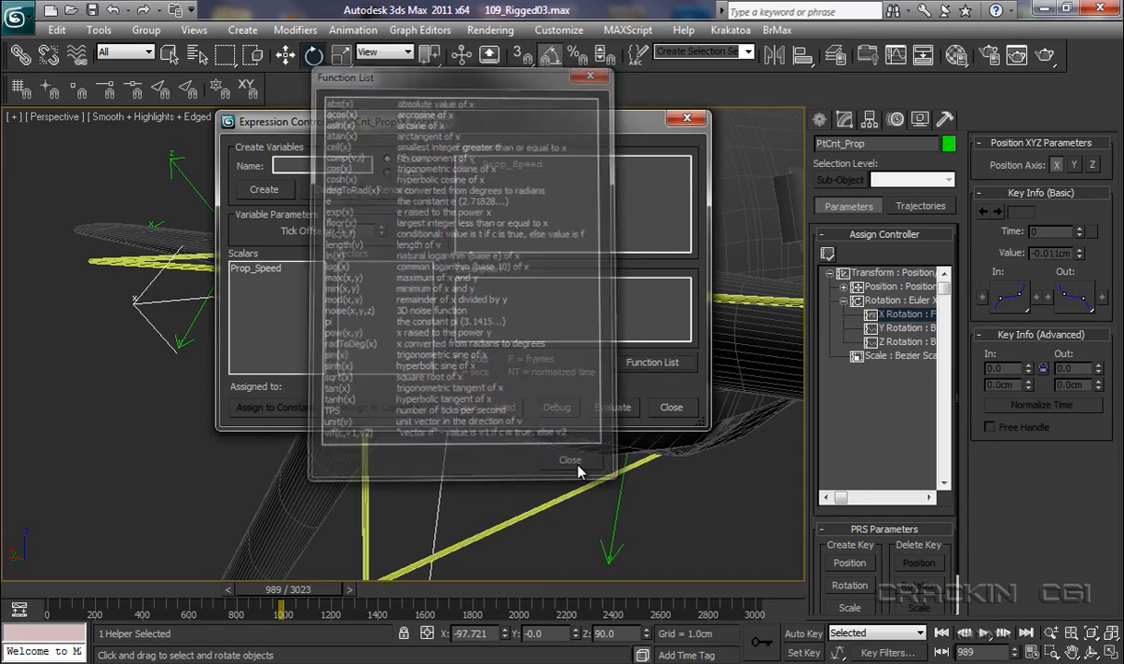
pyautogui.click(672, 407)
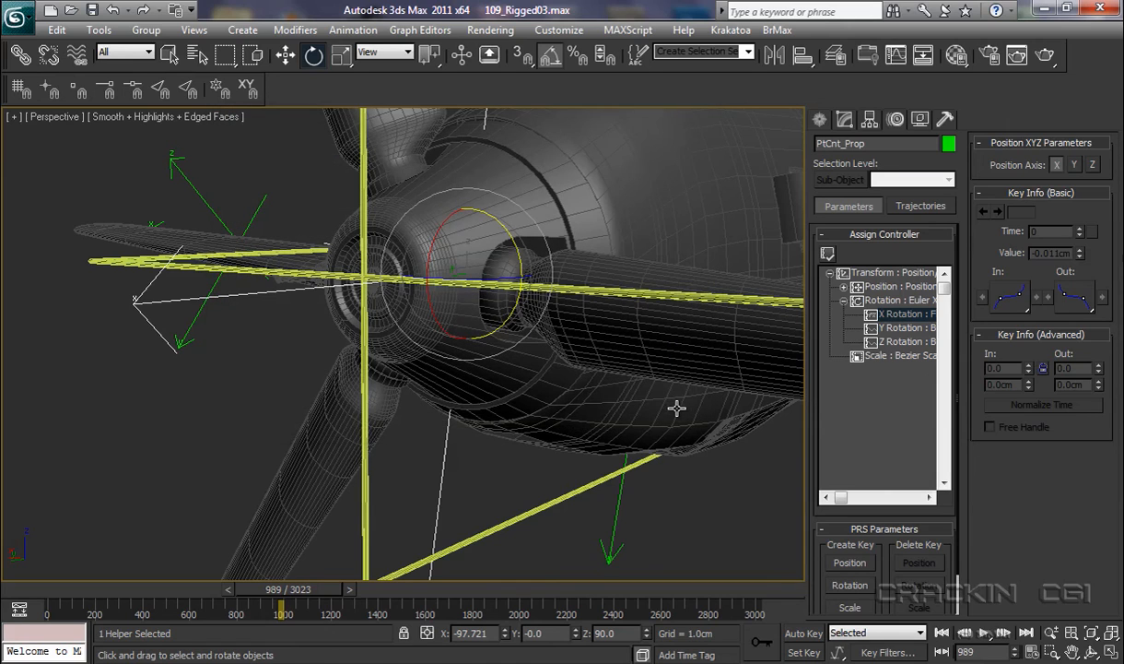